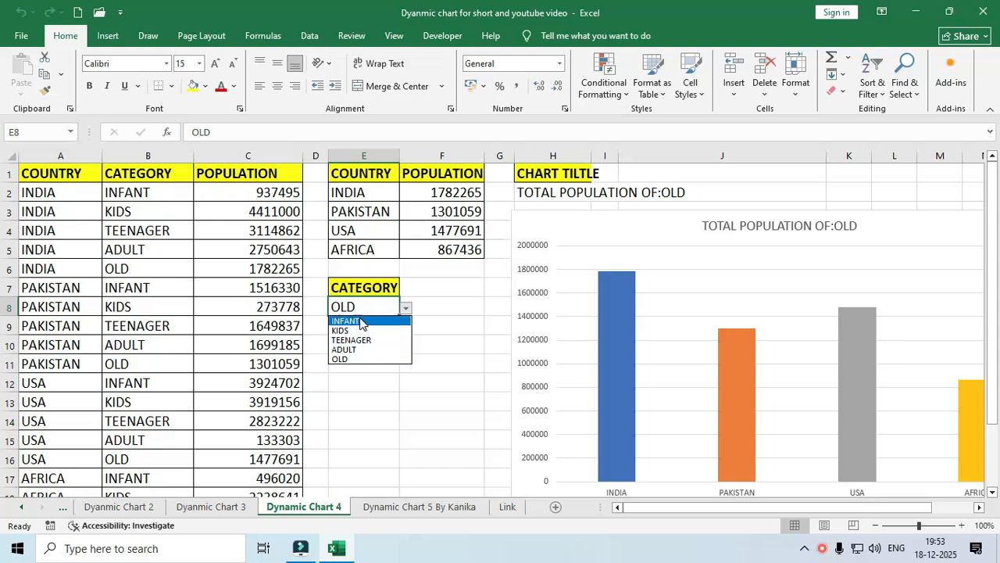
Switch the category in E8 to INFANT, KIDS and TEENAGER in turn to check how the population chart responds.
left_click(359, 323)
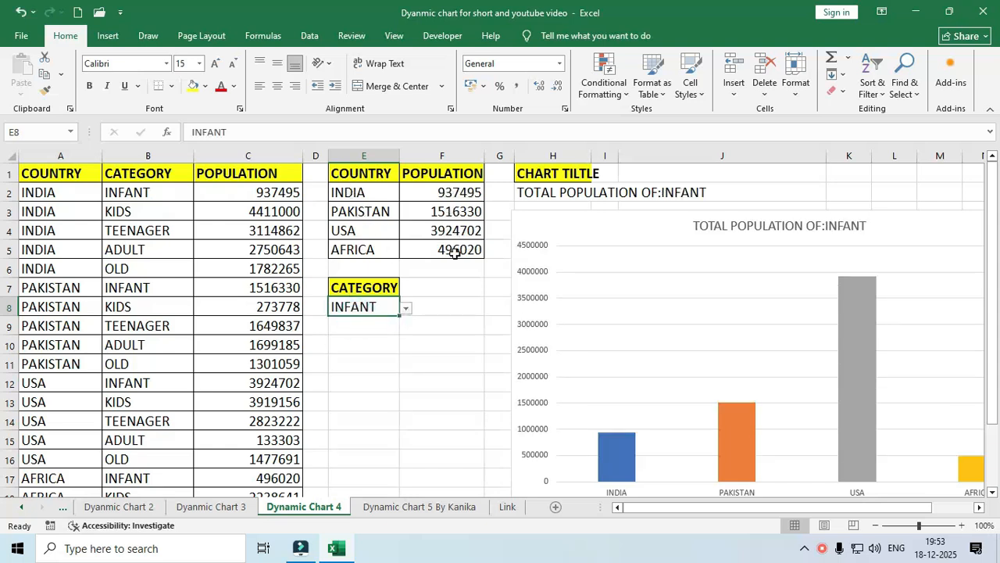
left_click(405, 308)
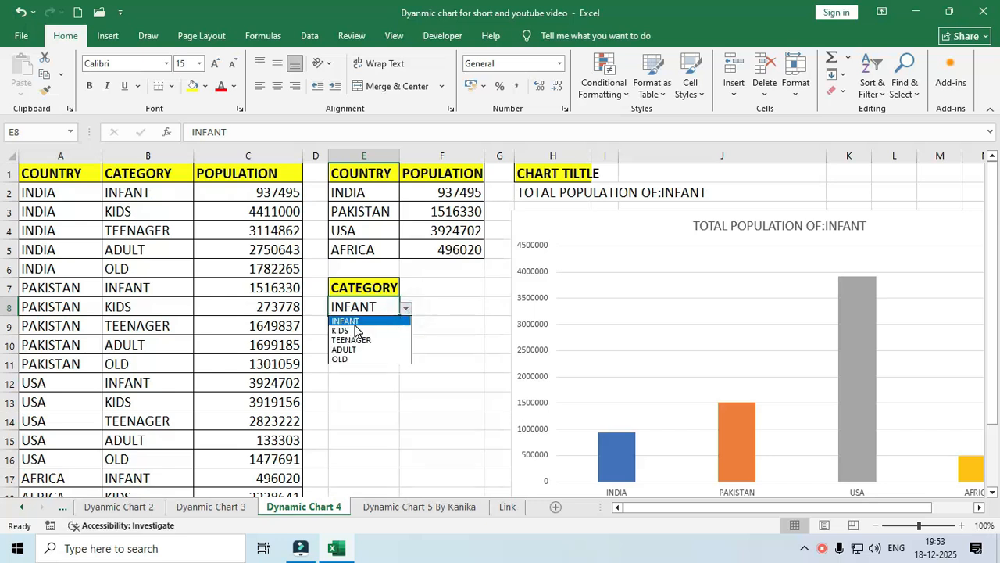
left_click(352, 322)
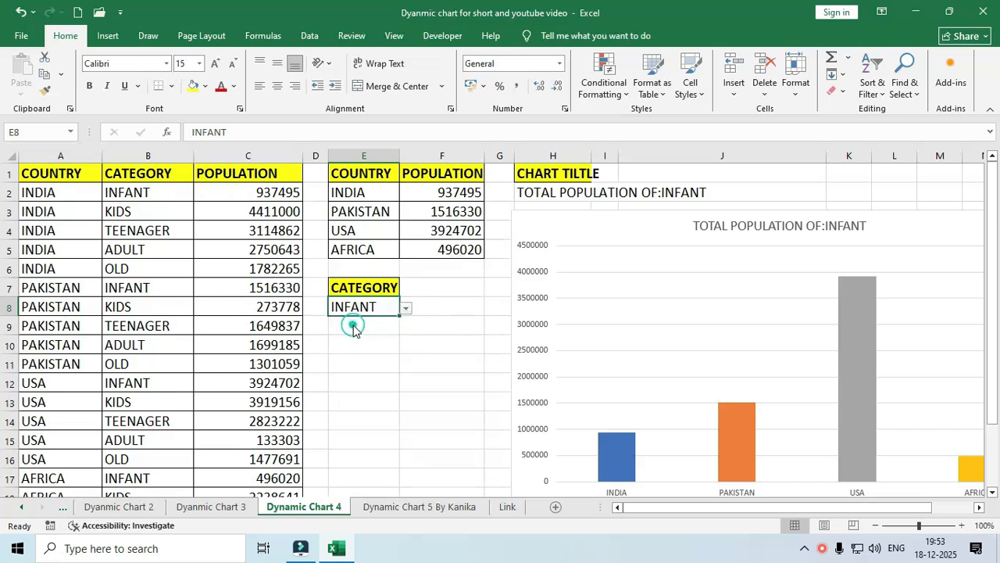
left_click(405, 308)
left_click(358, 332)
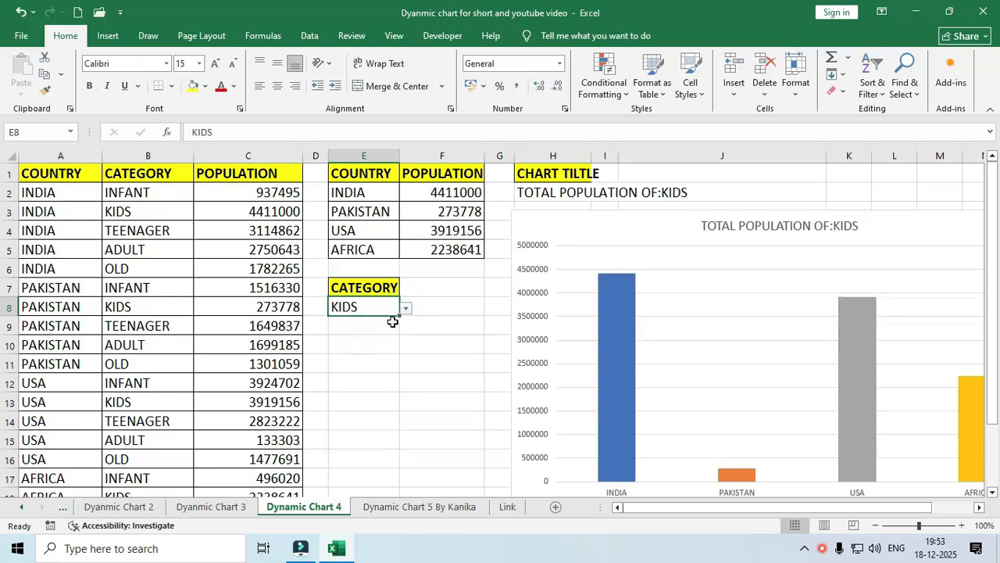
left_click(406, 309)
left_click(366, 338)
Switch the category in E8 to ADULT, OLD and back to INFANT to compare the population charts.
left_click(406, 311)
left_click(356, 350)
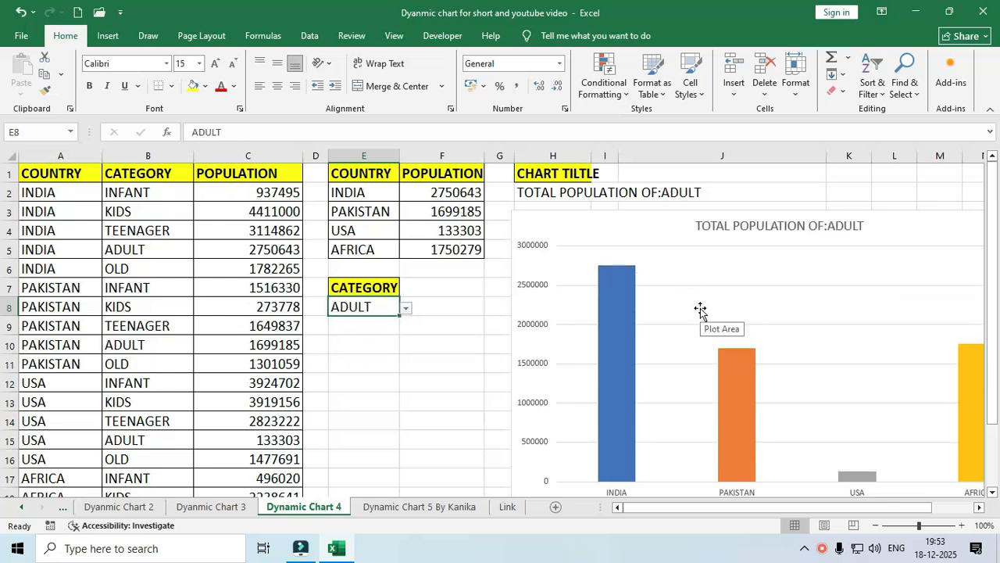
left_click(407, 309)
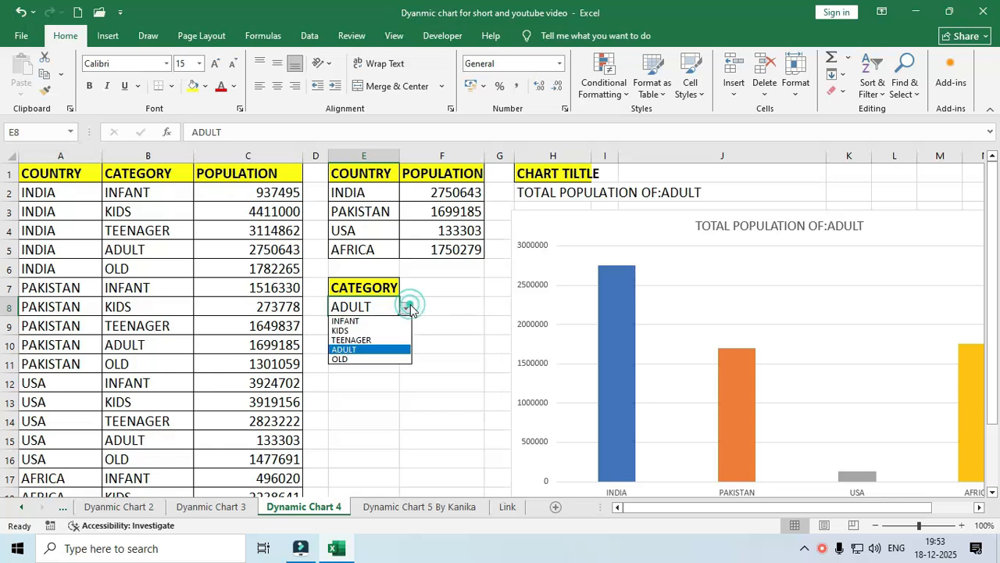
left_click(372, 358)
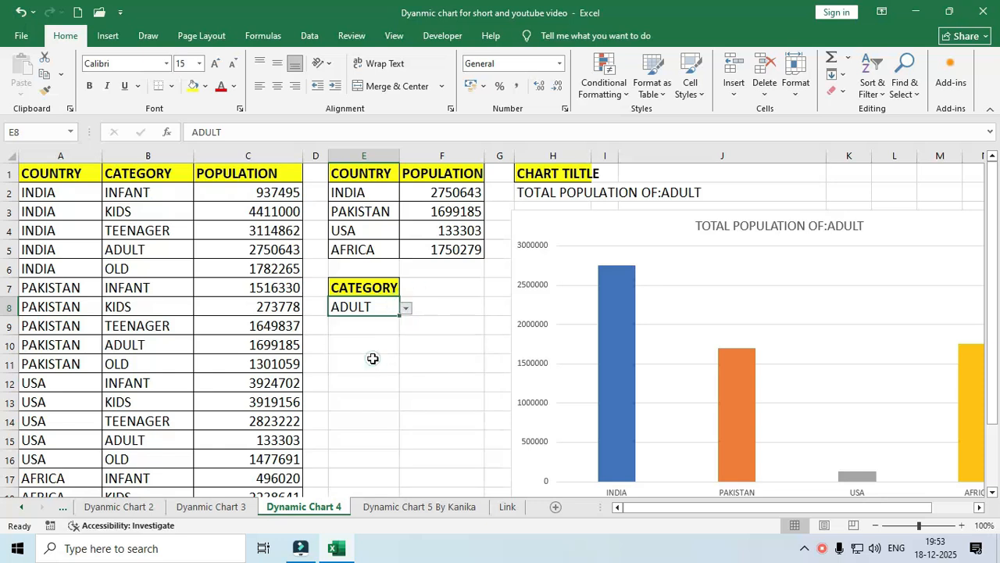
left_click(406, 311)
left_click(347, 321)
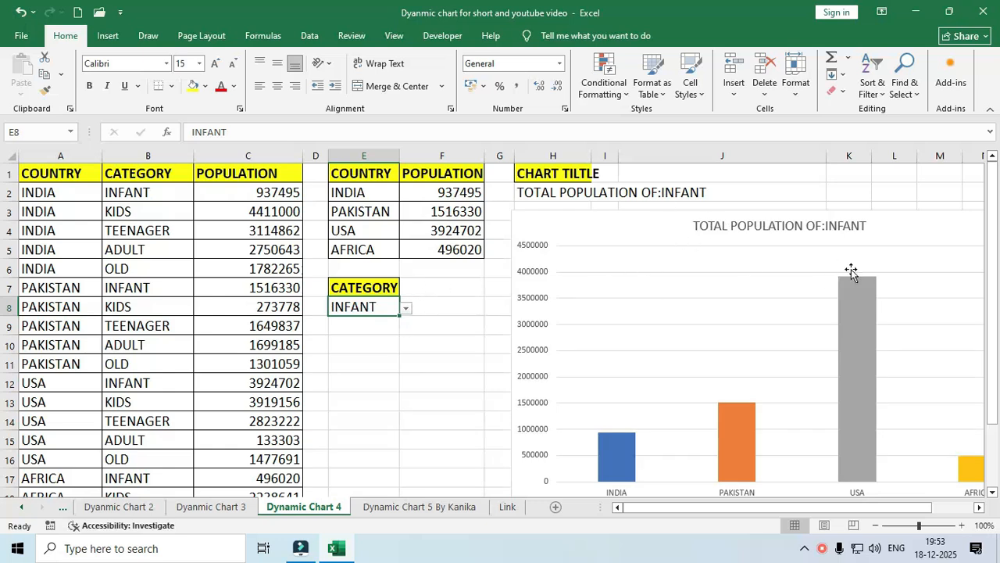
Set the category in E8 to TEENAGER.
left_click(402, 354)
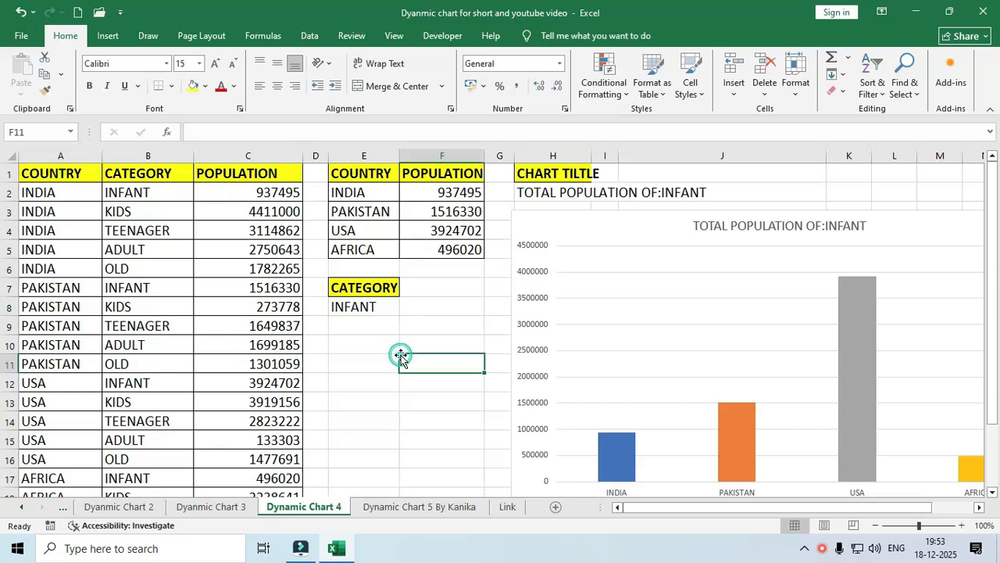
left_click(382, 304)
left_click(406, 310)
left_click(342, 338)
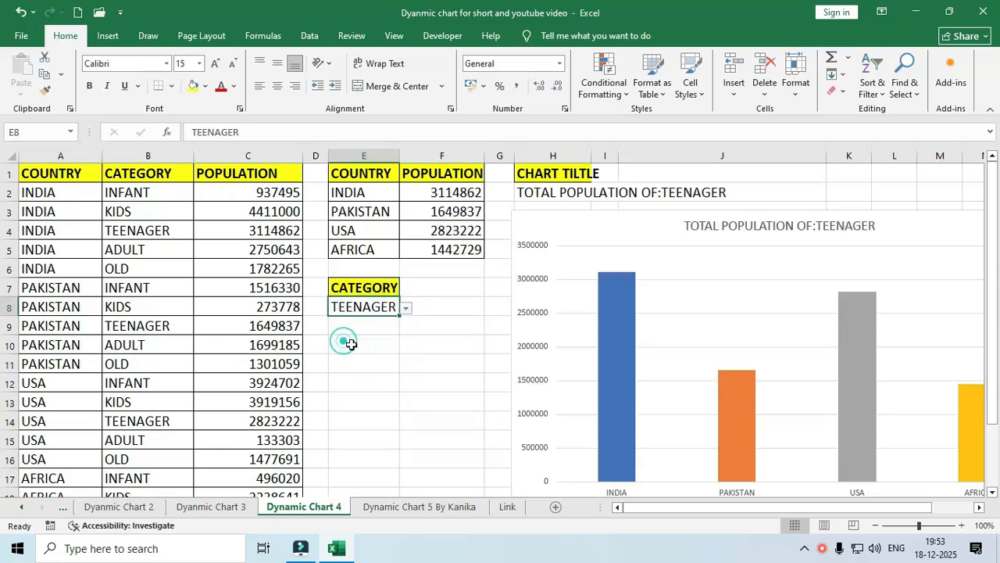
left_click(418, 378)
Copy the country, category and population data in columns A to C into a new blank workbook starting at A1.
left_click_drag(63, 155, 244, 173)
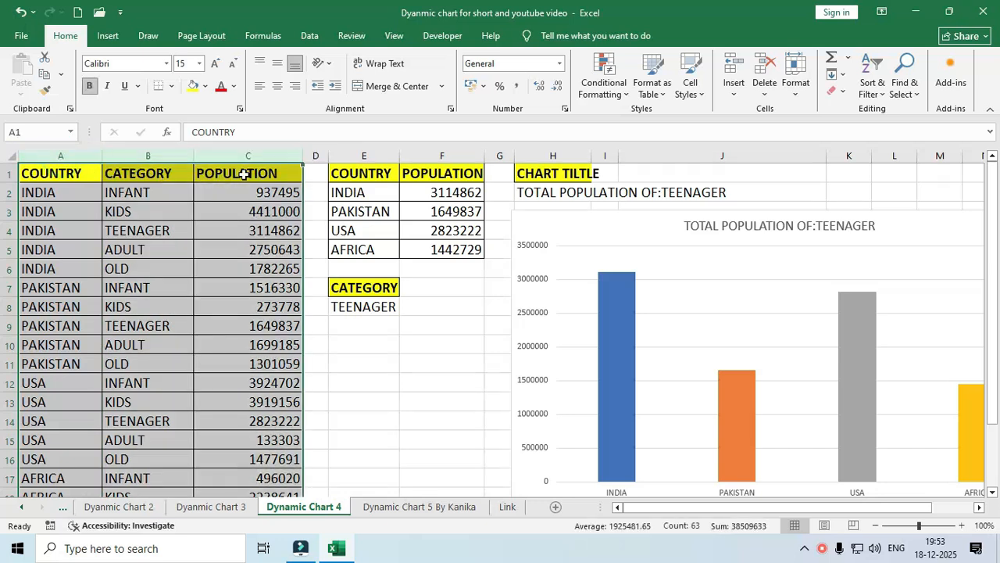
key("ctrl+c")
key("ctrl+n")
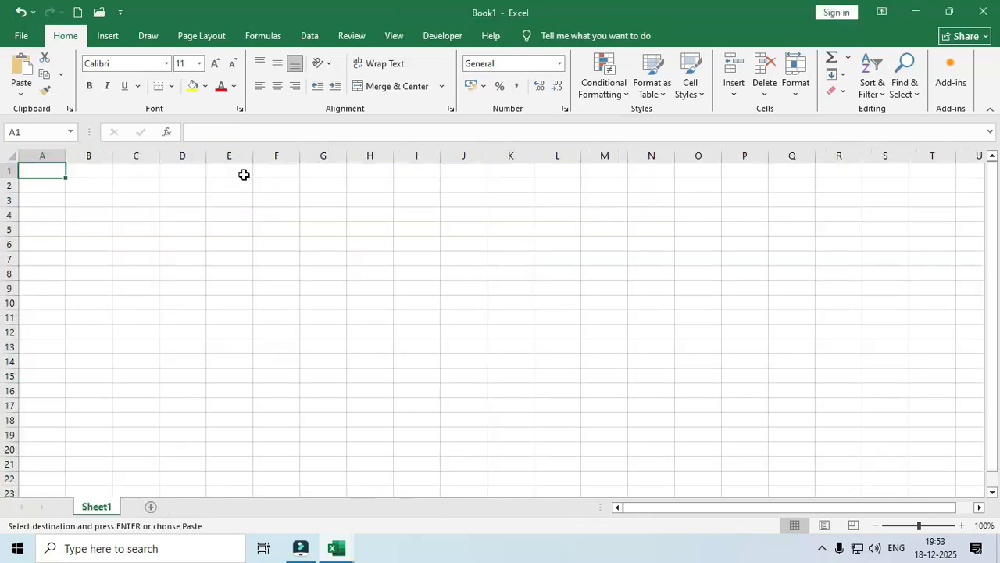
key("ctrl+v")
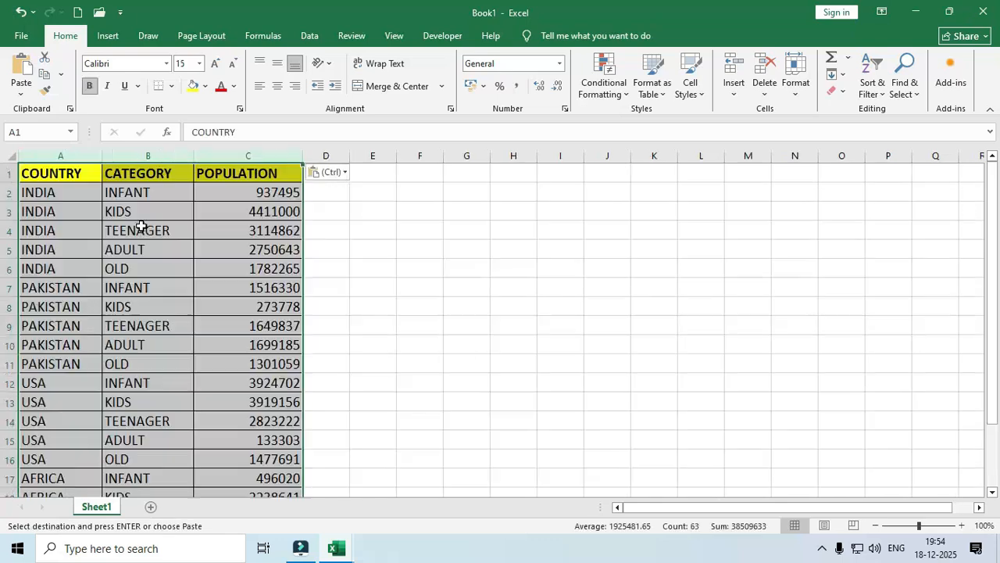
left_click(278, 167)
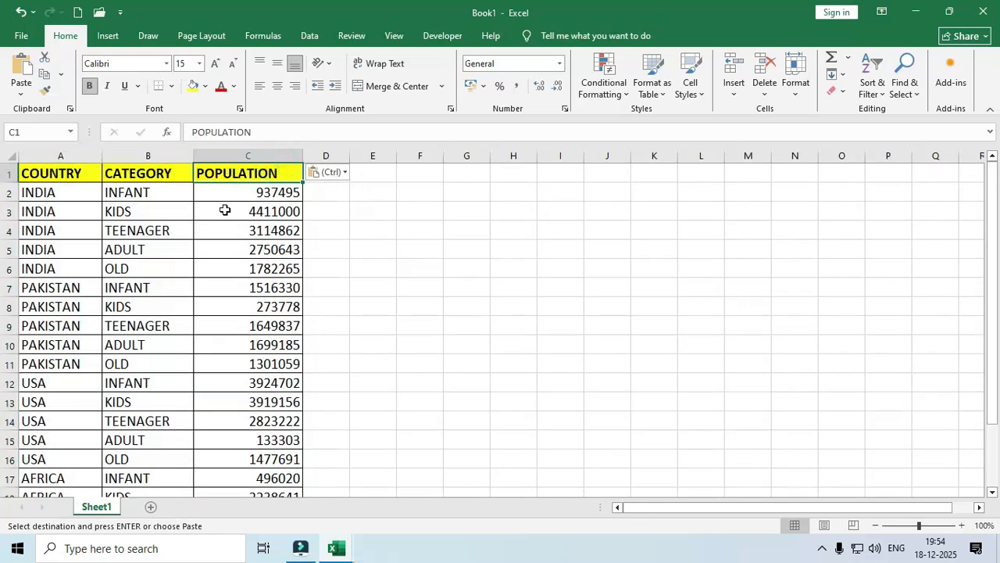
Check the summary table layout in the finished chart workbook, and return to cell E2 of the new workbook.
key("alt+Tab")
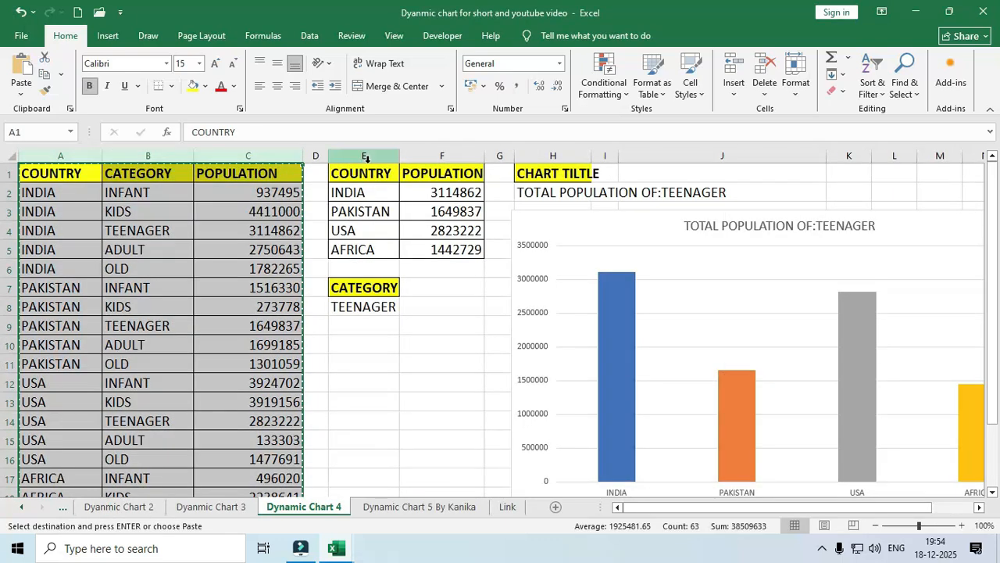
key("alt+Tab")
left_click(390, 207)
left_click(364, 172)
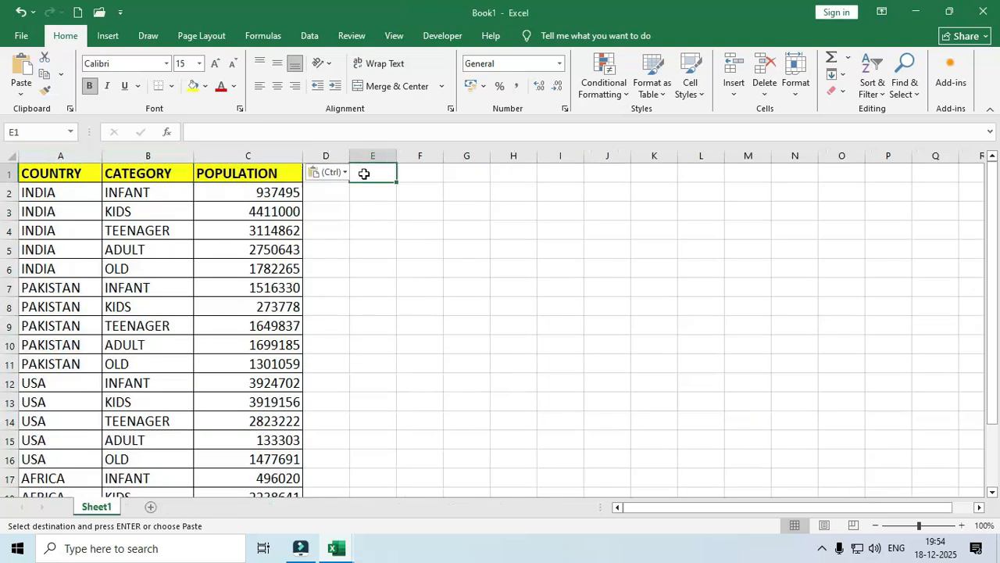
left_click(370, 196)
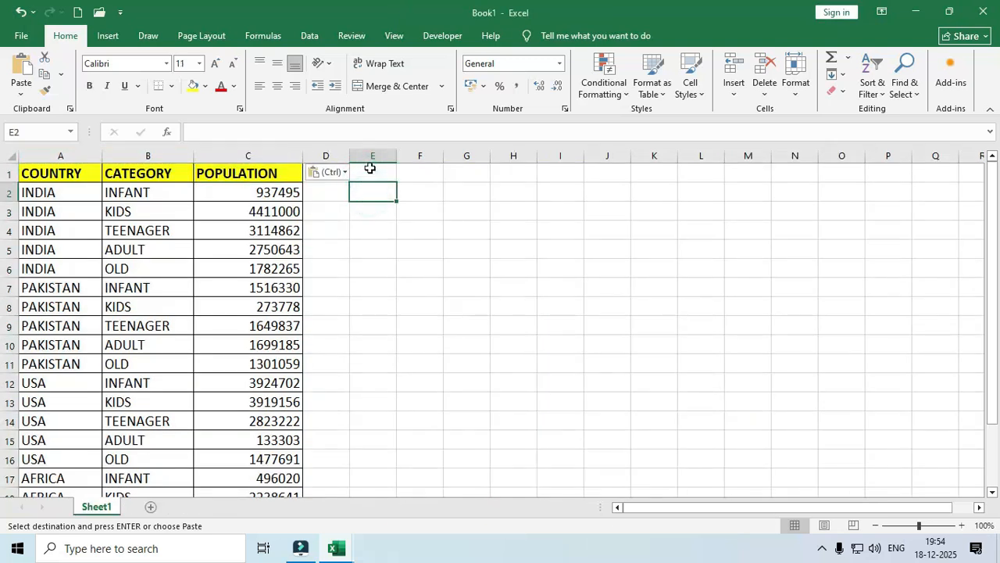
left_click(309, 36)
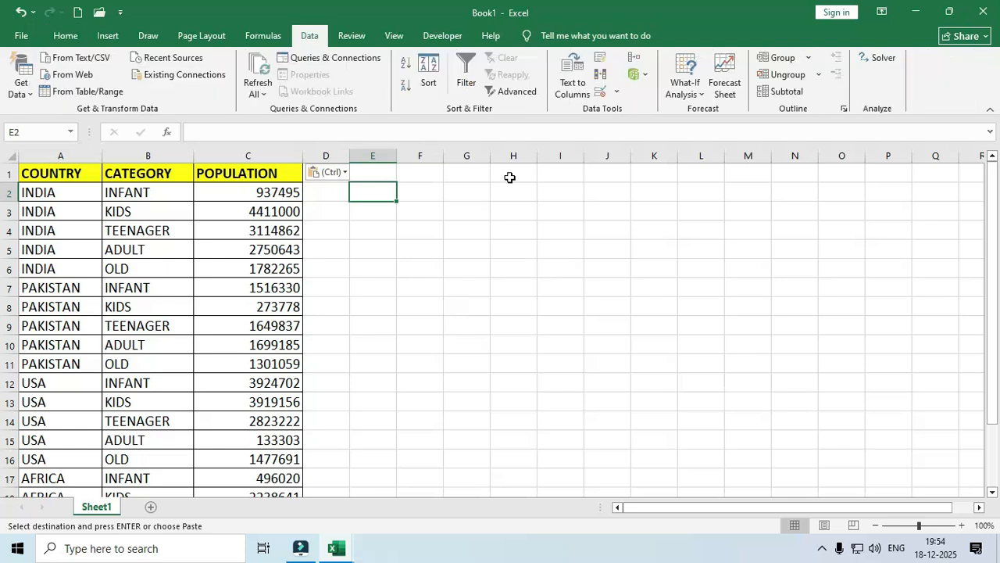
left_click(514, 91)
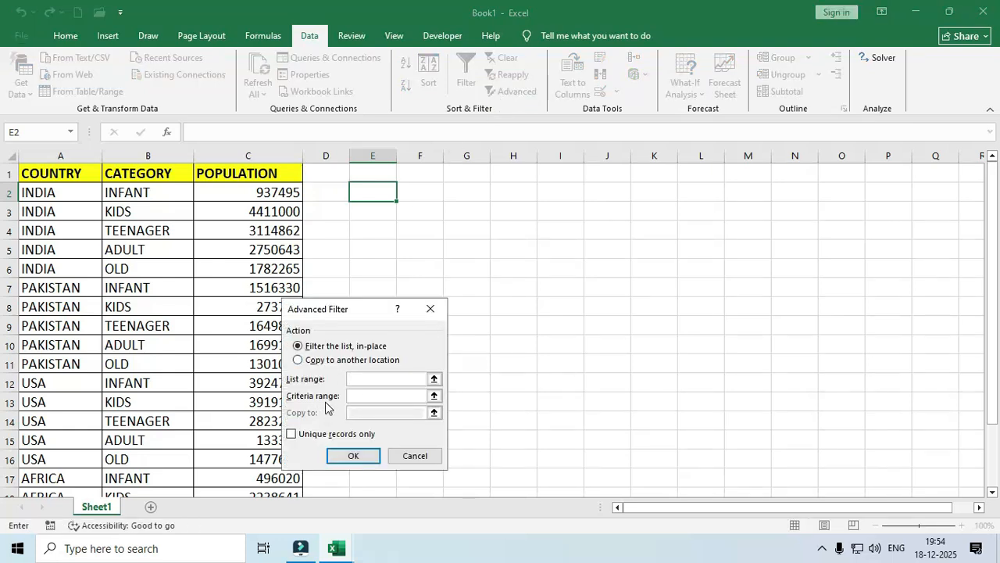
left_click(431, 312)
key("alt+Tab")
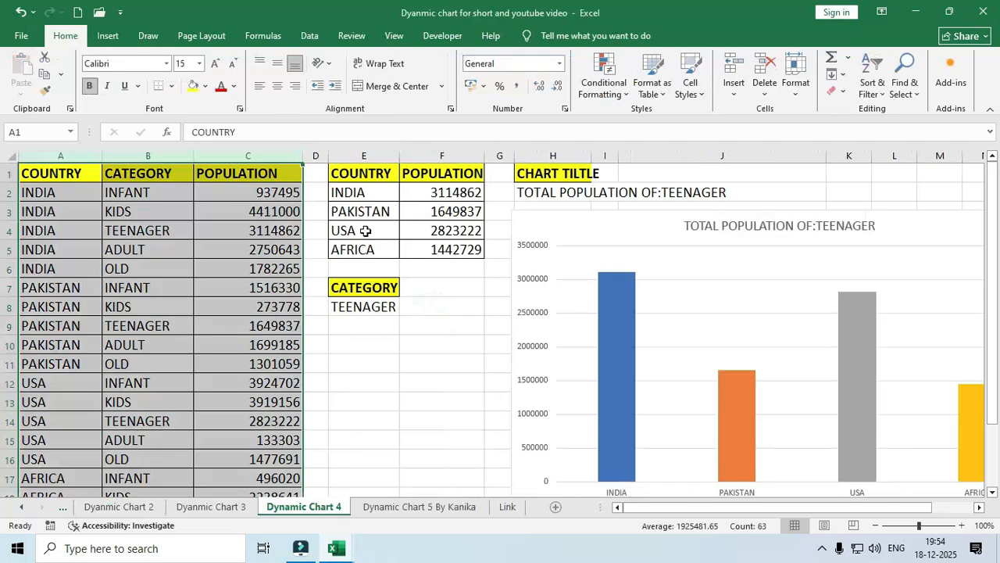
key("alt+Tab")
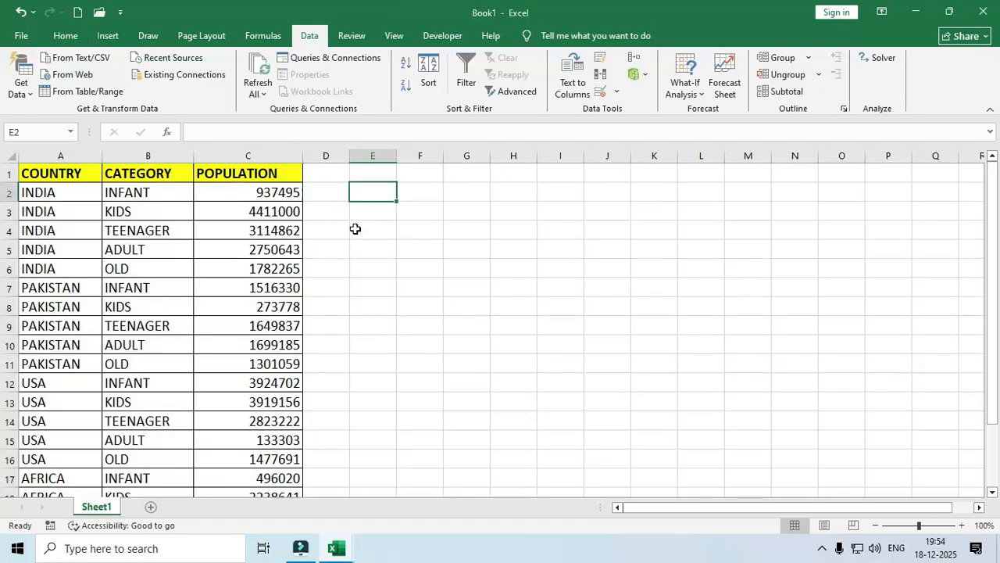
Extract the unique country names from A2:A21 to cell E2 with Advanced Filter, copying to another location with unique records only.
left_click(516, 91)
left_click_drag(47, 193, 59, 459)
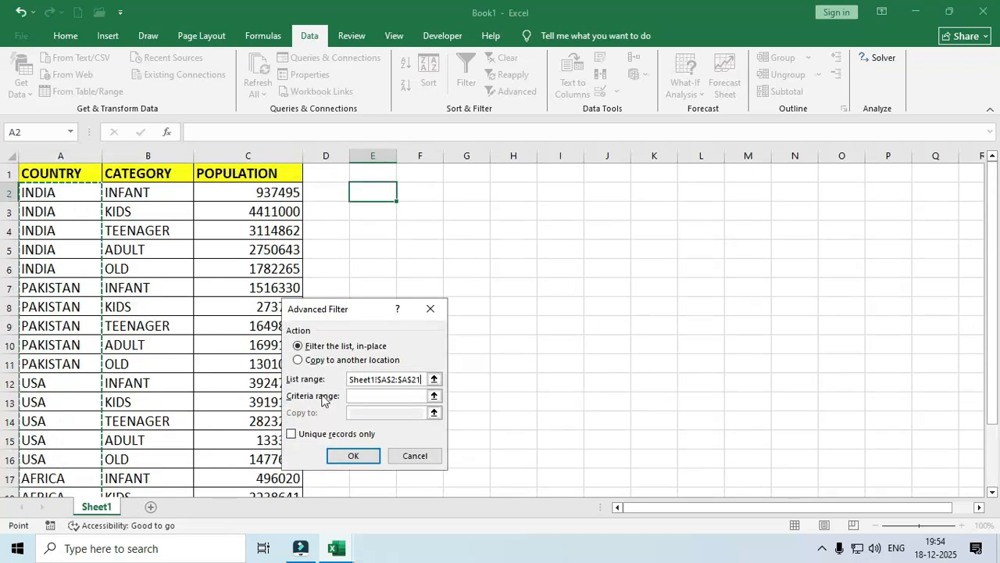
left_click(316, 362)
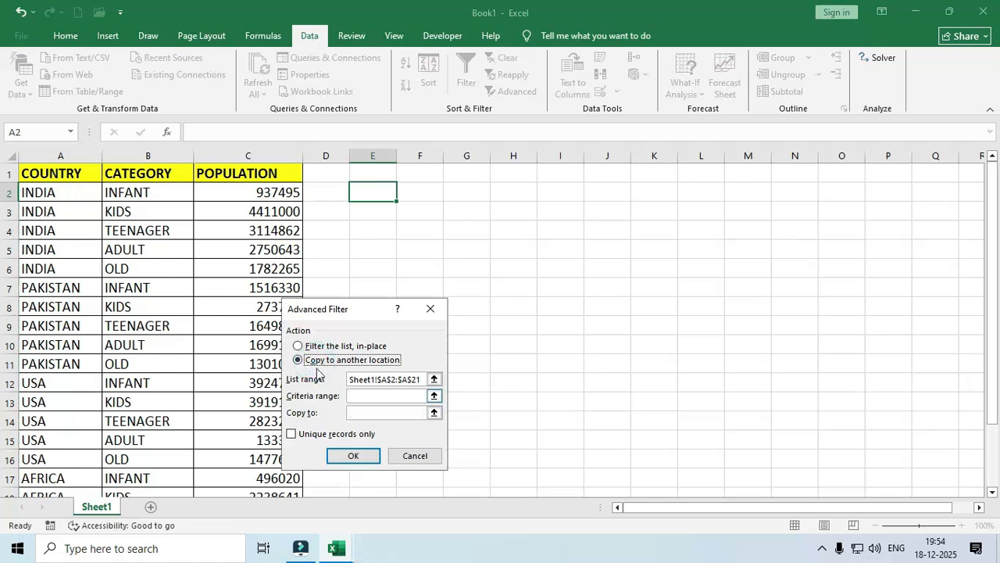
left_click(374, 413)
left_click(372, 194)
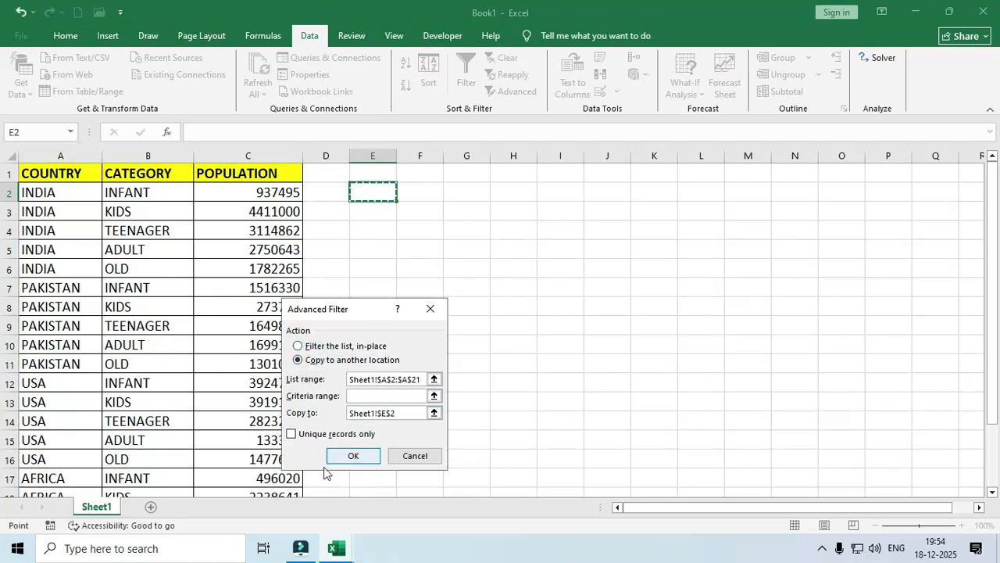
left_click(315, 437)
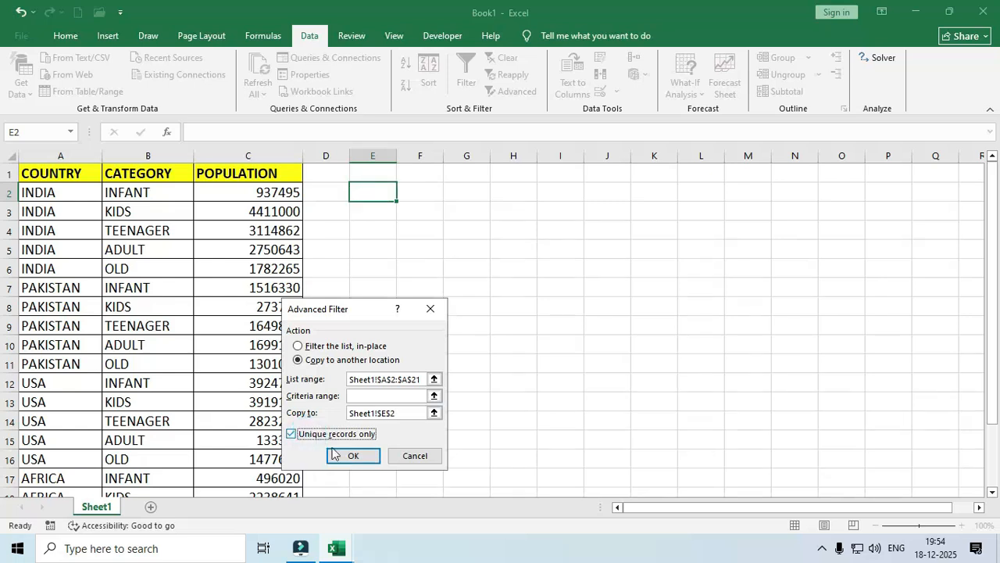
left_click(334, 453)
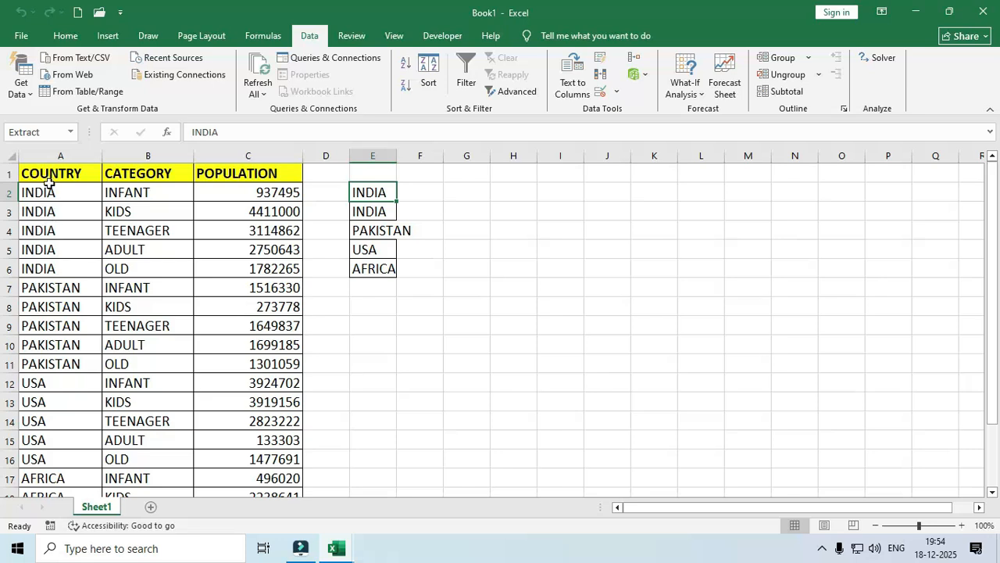
Clear the duplicate INDIA entry from cell E2.
left_click(424, 193)
left_click(383, 197)
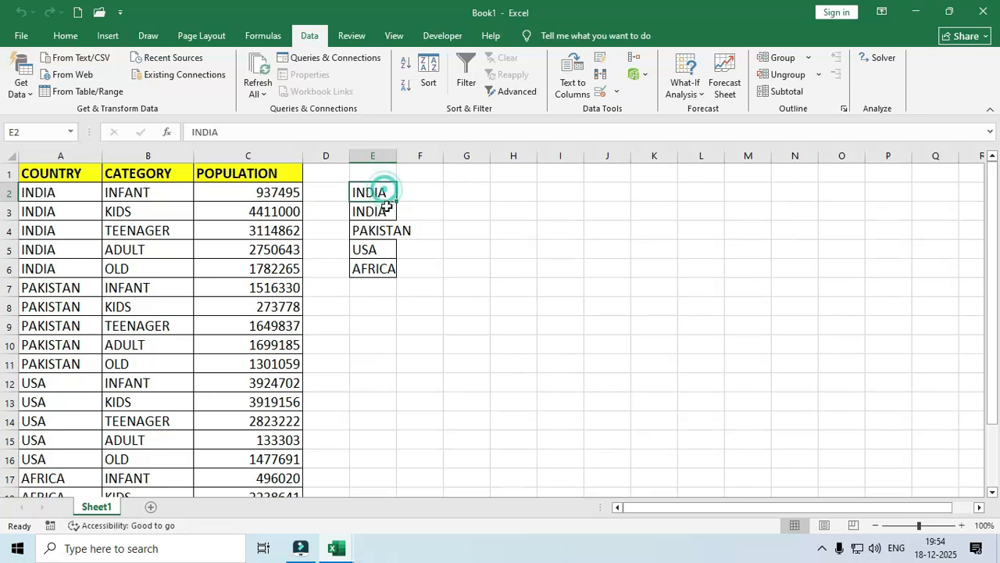
key("Delete")
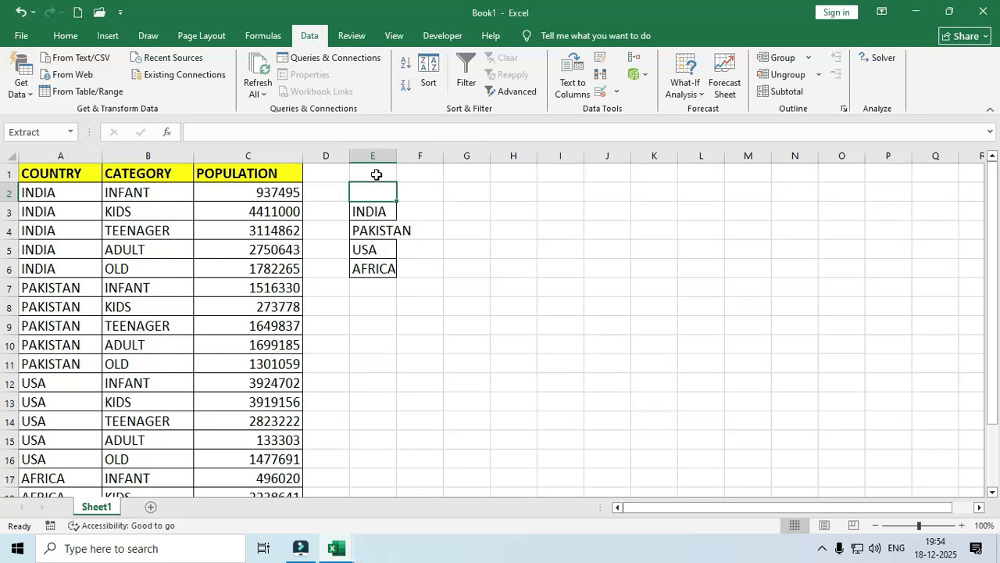
Enter the header "Coutries" in cell E1.
left_click_drag(376, 174, 385, 190)
key("Down")
key("Up")
type("Cou")
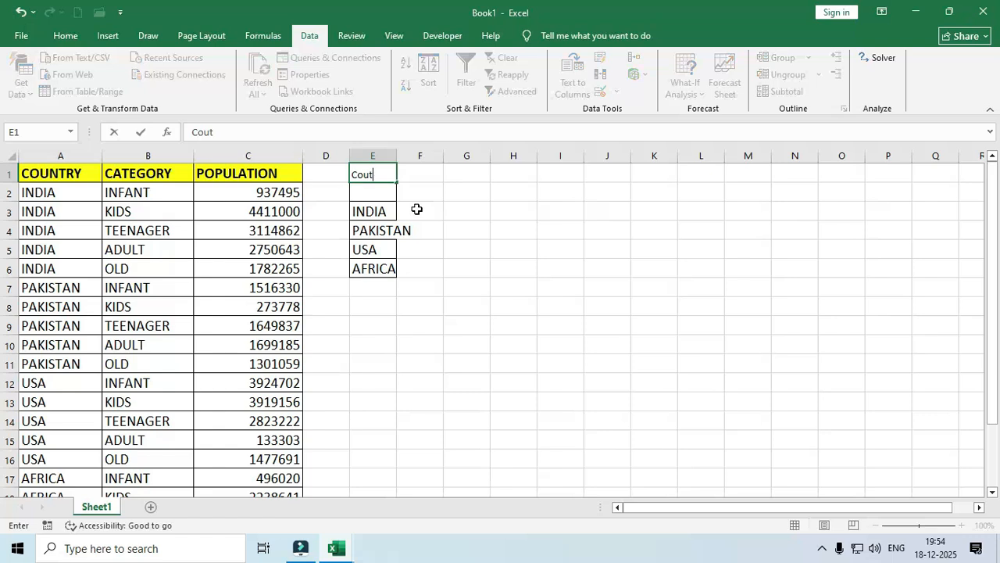
key("Return")
Move the country list from E3:E6 up to start at E2 and widen column E to fit the names.
left_click_drag(381, 210, 375, 268)
left_click_drag(386, 203, 386, 190)
left_click_drag(401, 156, 417, 155)
Enter the header "Population" in cell F1 and widen column F to fit it.
left_click(440, 173)
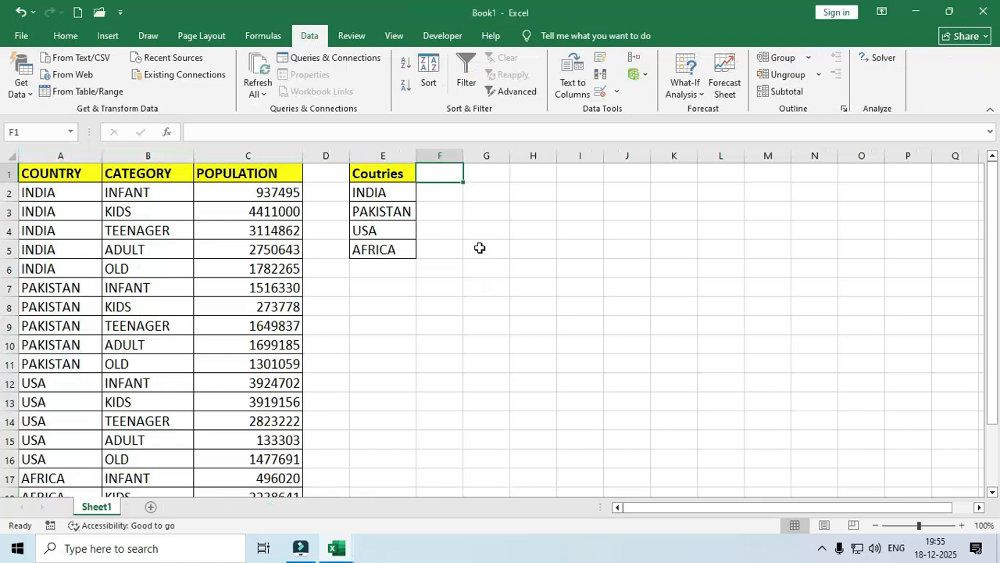
type("Population")
key("Return")
left_click_drag(464, 156, 497, 156)
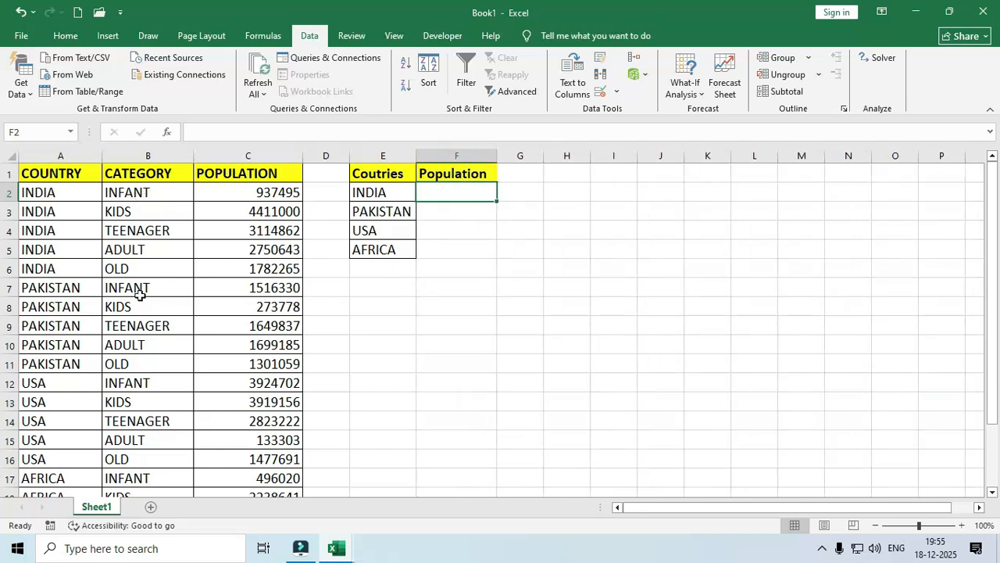
Start an Advanced Filter with the category entries B2:B21 as the list range.
left_click(368, 288)
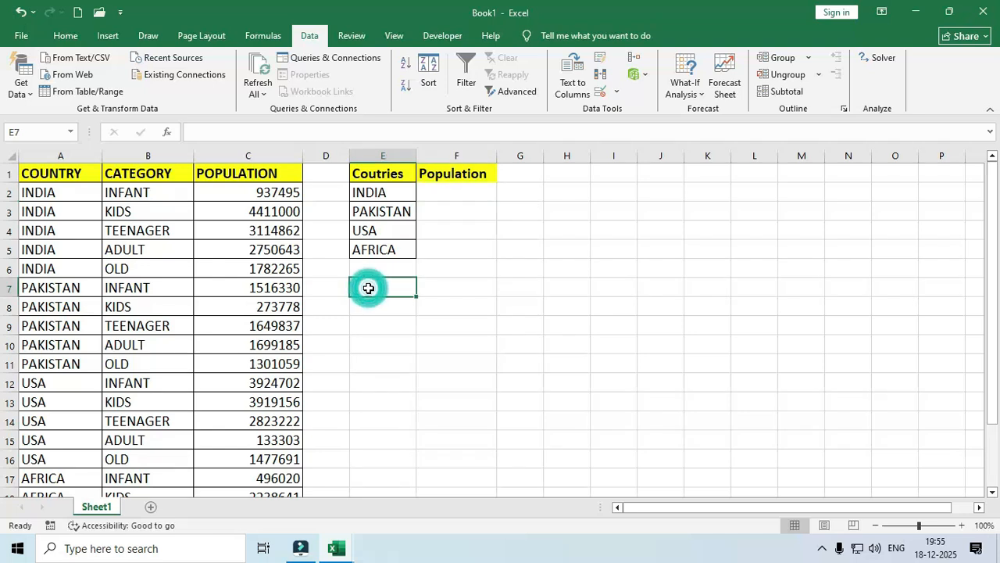
left_click(177, 171)
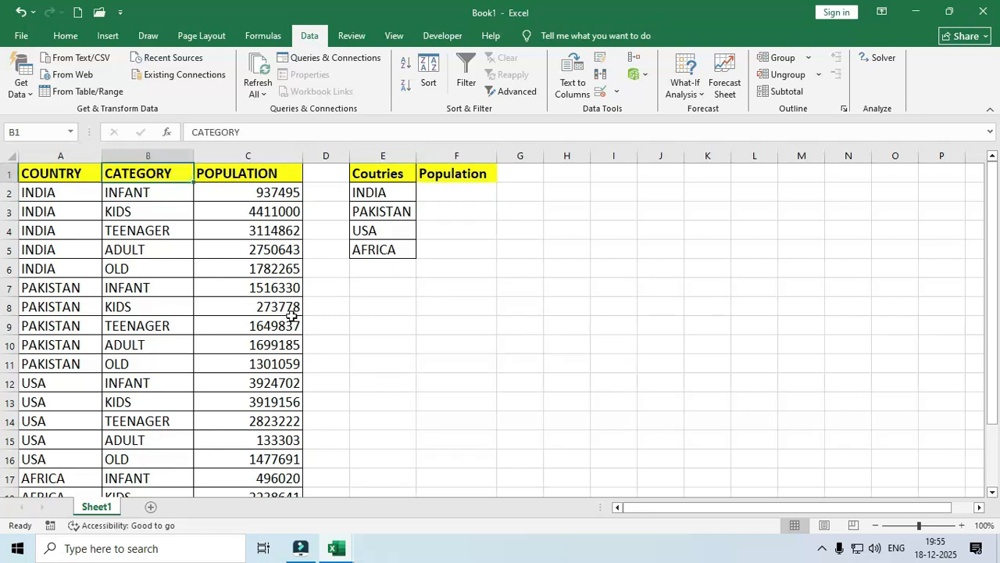
left_click(373, 328)
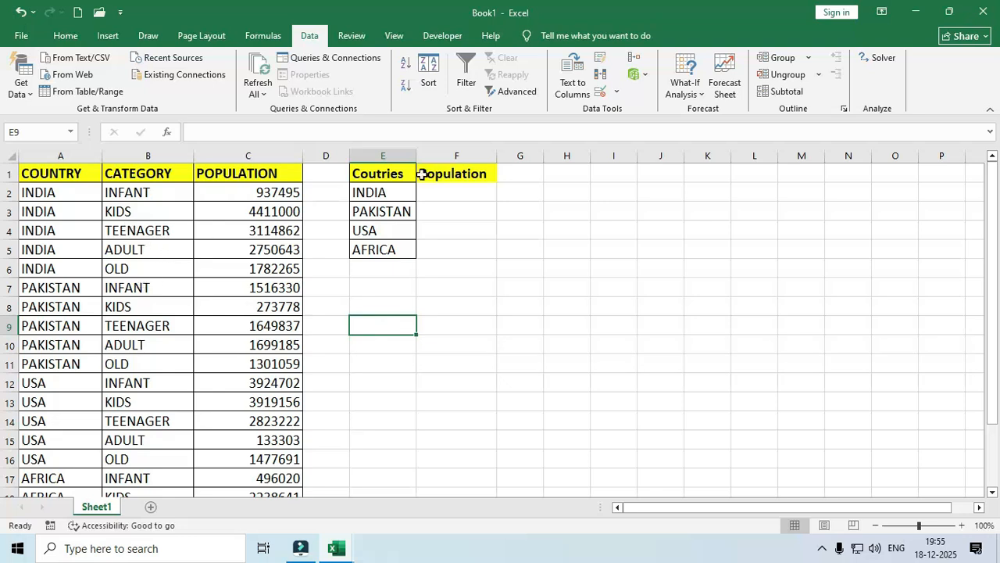
left_click(508, 92)
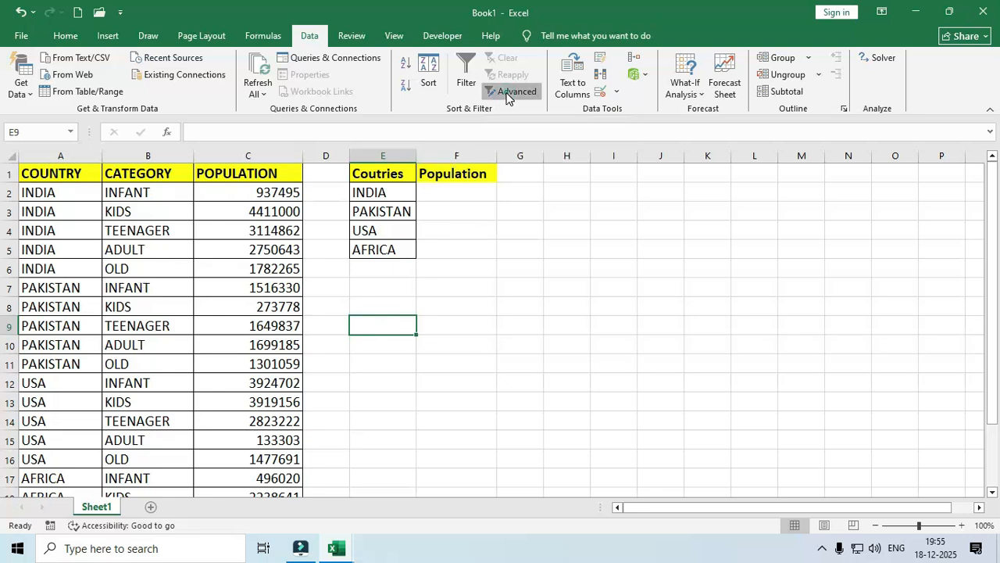
left_click_drag(352, 310, 568, 328)
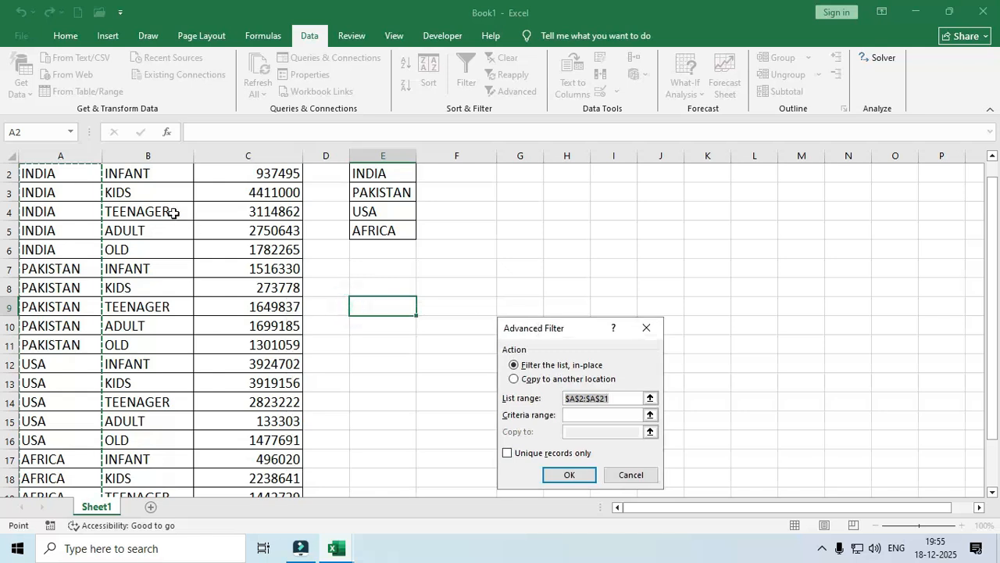
scroll(149, 188, "up", 1)
left_click_drag(147, 194, 151, 470)
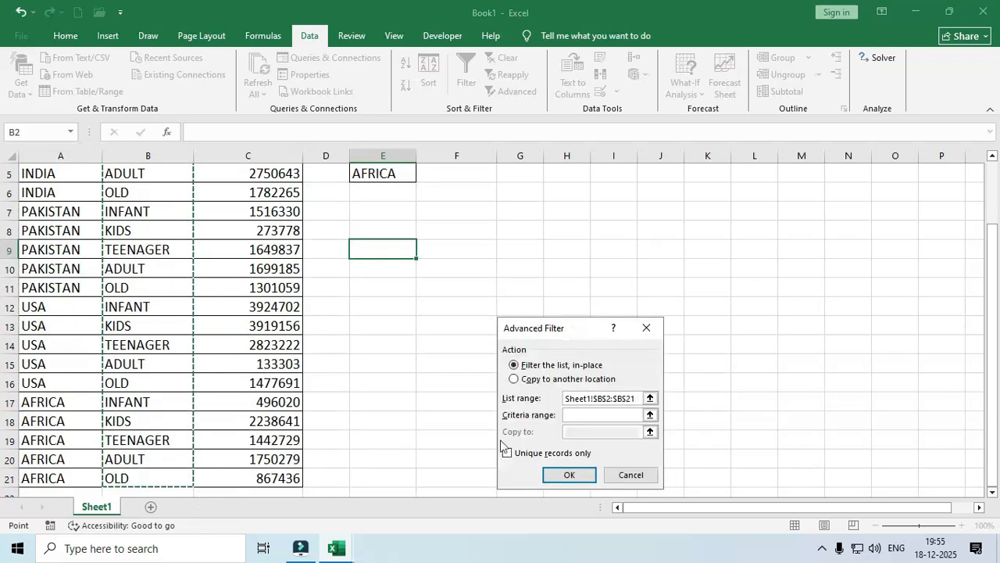
Copy the filter results to cell E9 as unique records only and run the filter.
left_click(528, 381)
left_click(576, 431)
left_click(387, 253)
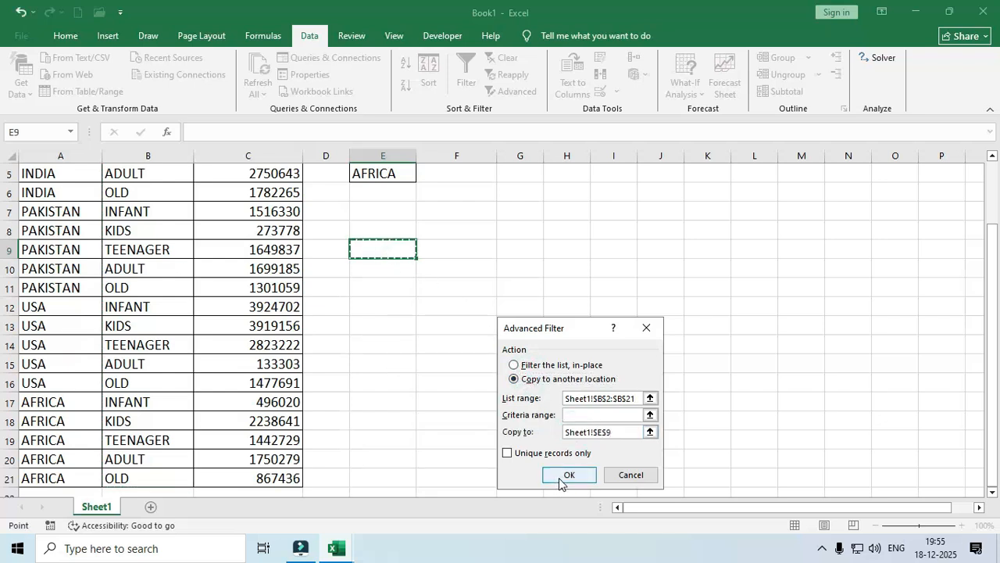
left_click(553, 454)
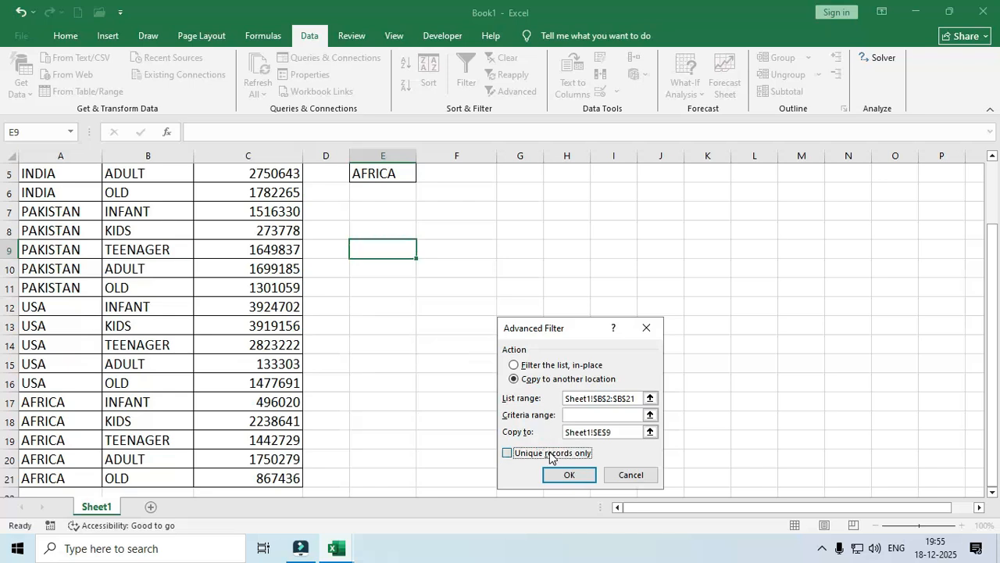
left_click(567, 475)
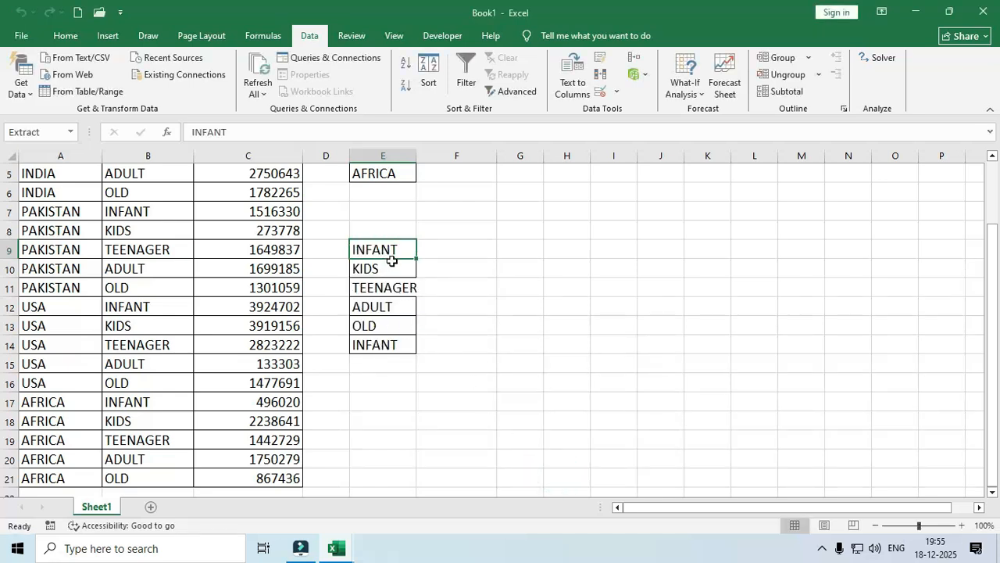
Replace the duplicate INFANT entry in cell E9 with the CATEGORY header copied from B1.
key("Delete")
scroll(387, 286, "up", 2)
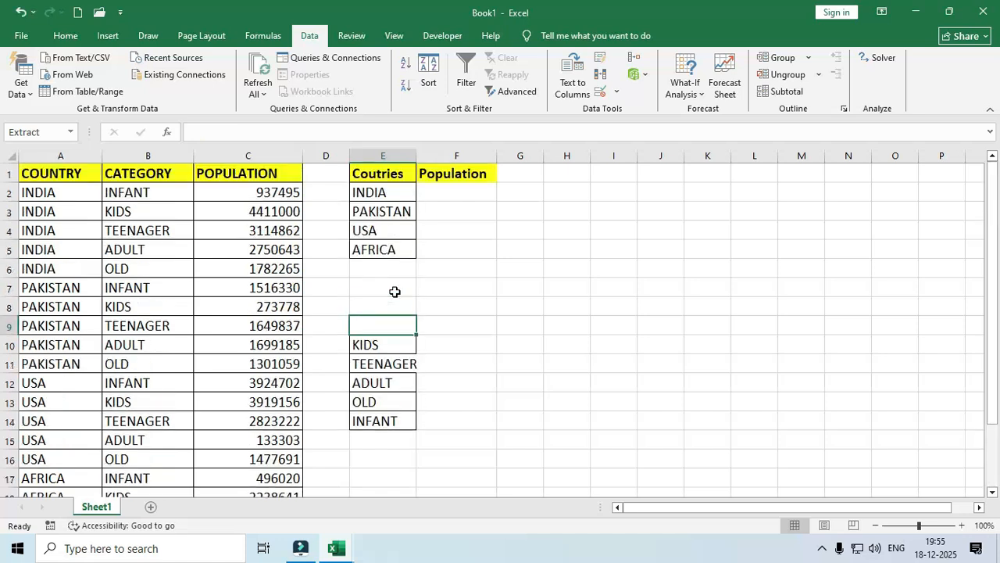
left_click(142, 179)
key("ctrl+c")
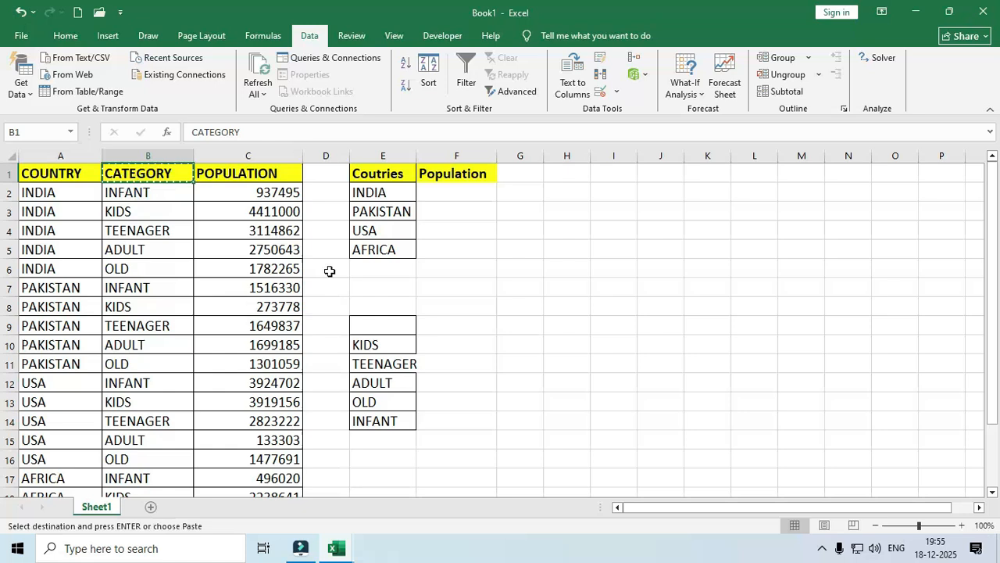
left_click(358, 320)
key("ctrl+v")
Widen column E to fit its contents and enter the header "Category" in cell F9.
left_click(453, 322)
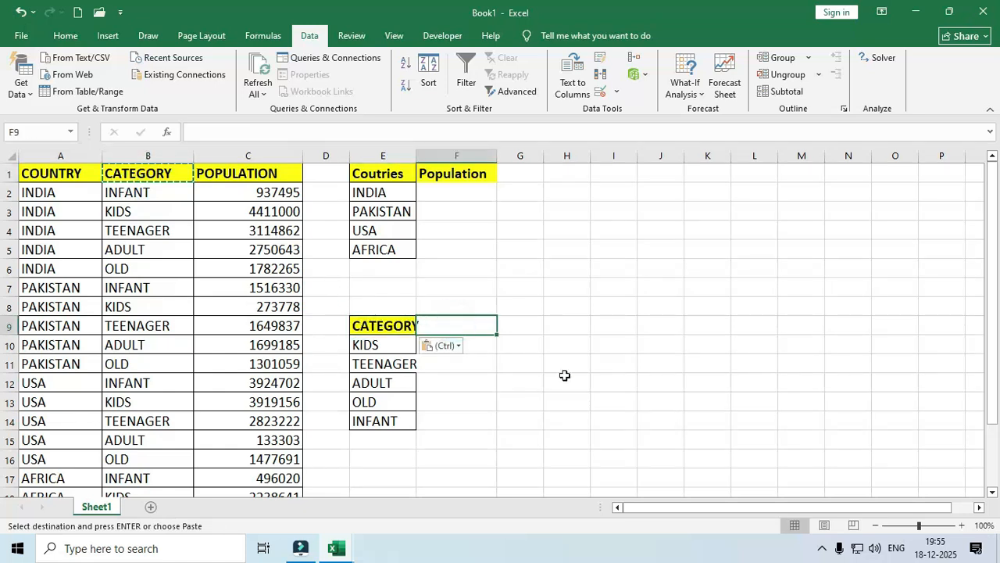
double_click(416, 155)
type("Cat")
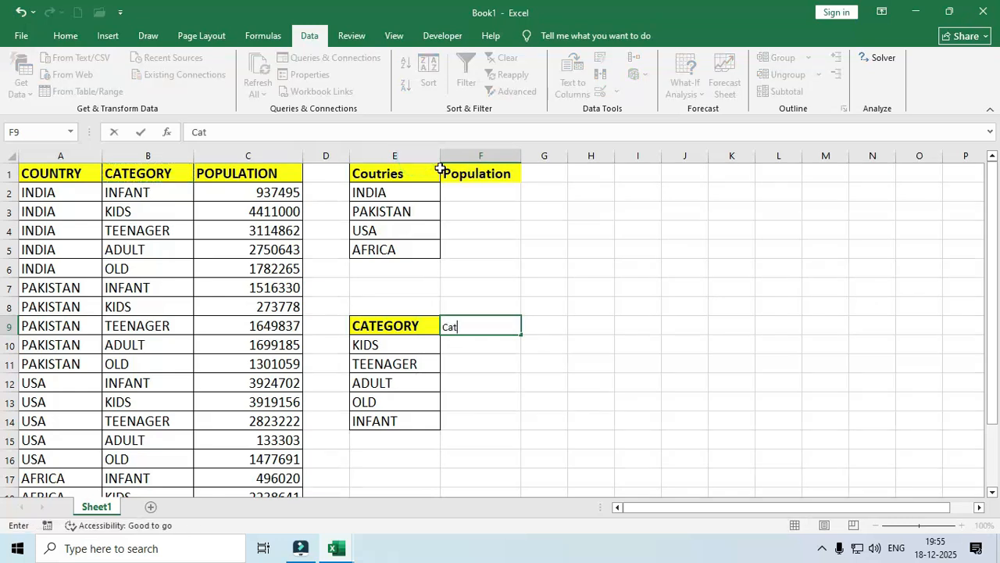
type("egory")
key("Return")
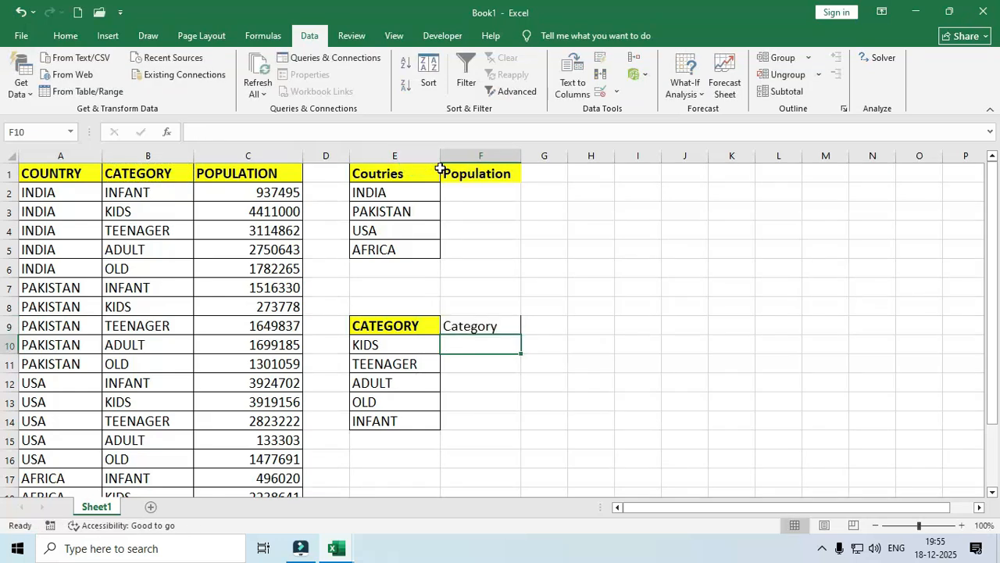
Add list data validation to cell F10 with the source =$E$10:$E$14.
left_click(616, 93)
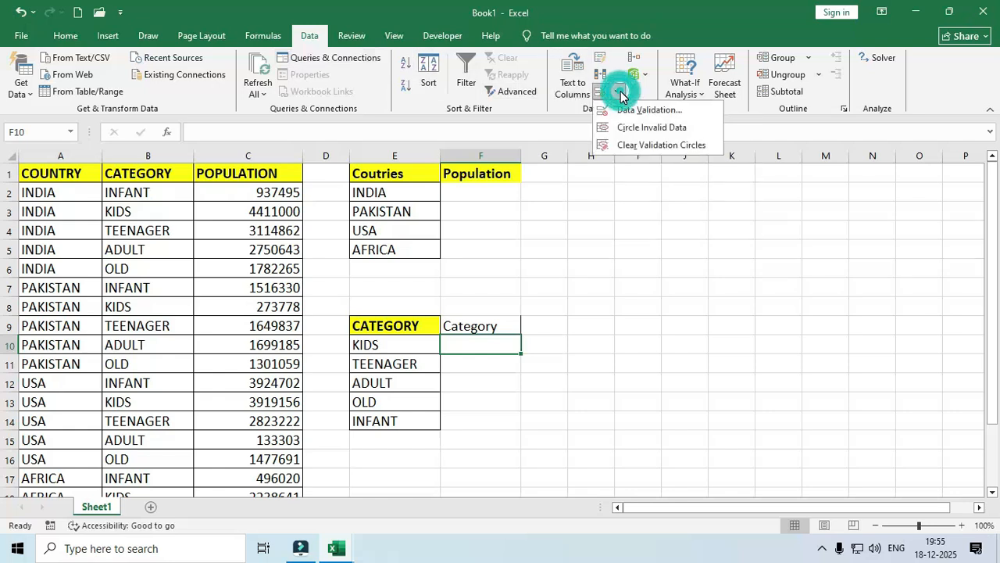
left_click(582, 226)
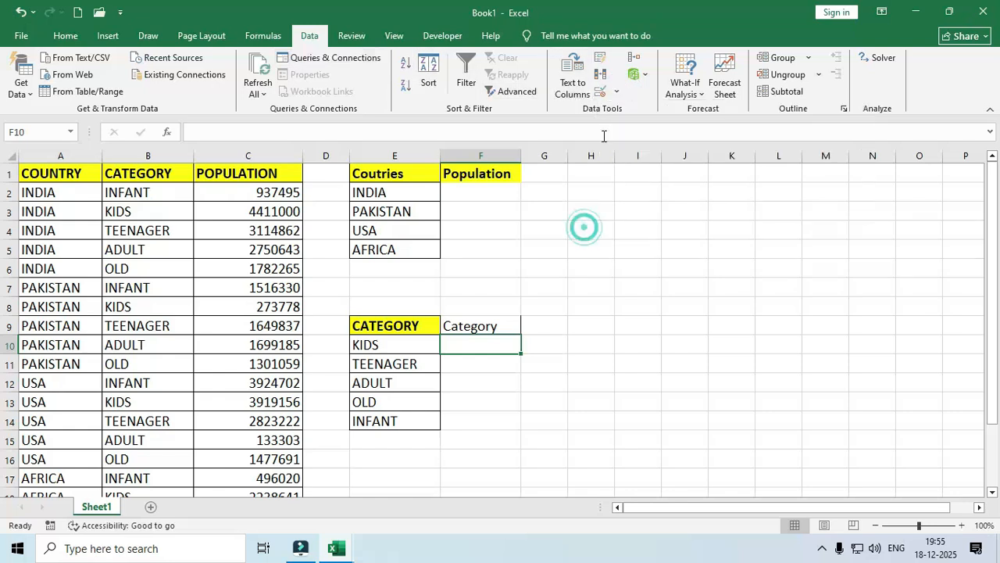
left_click(617, 93)
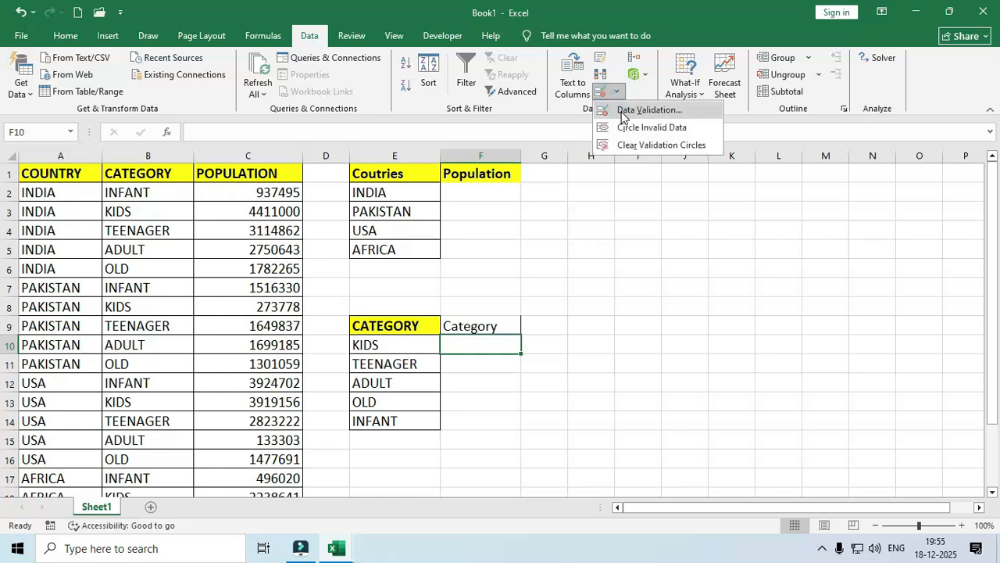
left_click(635, 108)
left_click_drag(525, 297, 685, 220)
left_click(656, 294)
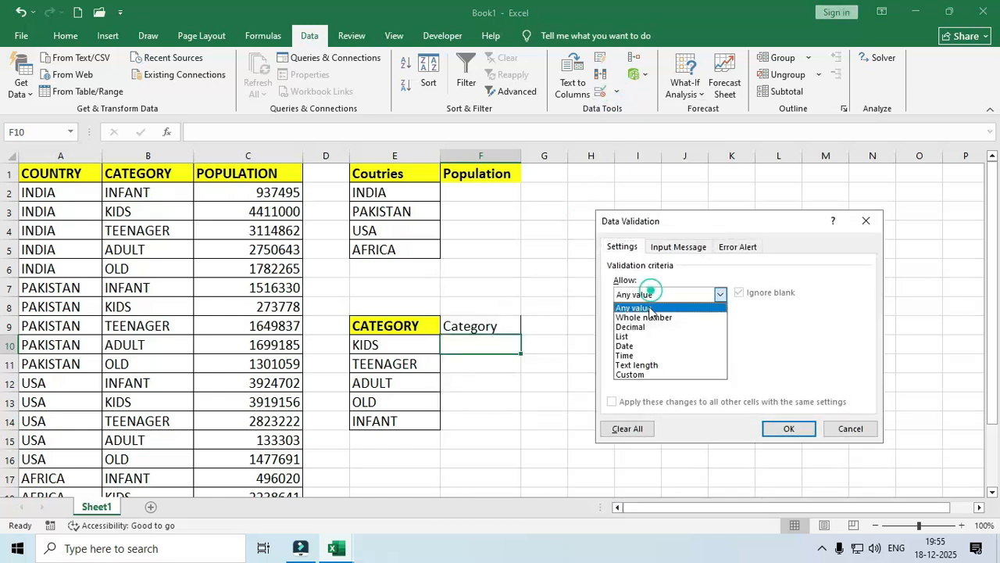
left_click(637, 338)
left_click_drag(390, 348, 395, 422)
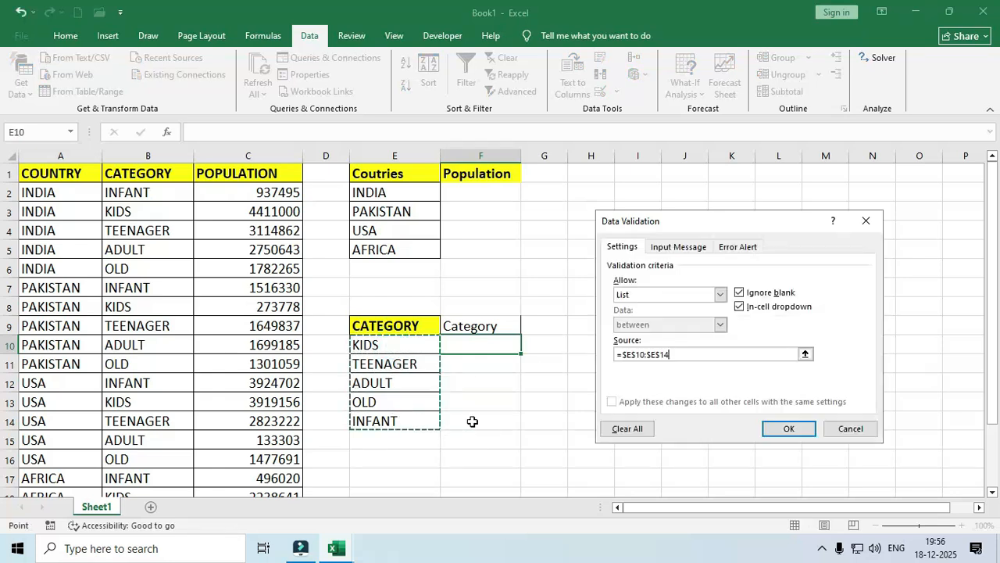
left_click(783, 428)
Choose KIDS from the category list in cell F10 and set the cell's font size to 20.
left_click(527, 346)
left_click(481, 357)
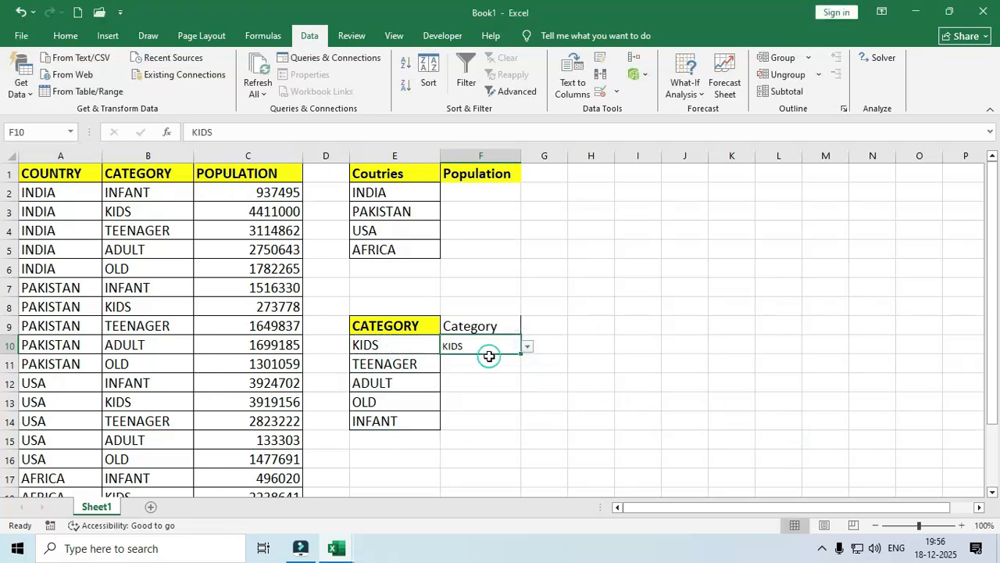
left_click(78, 38)
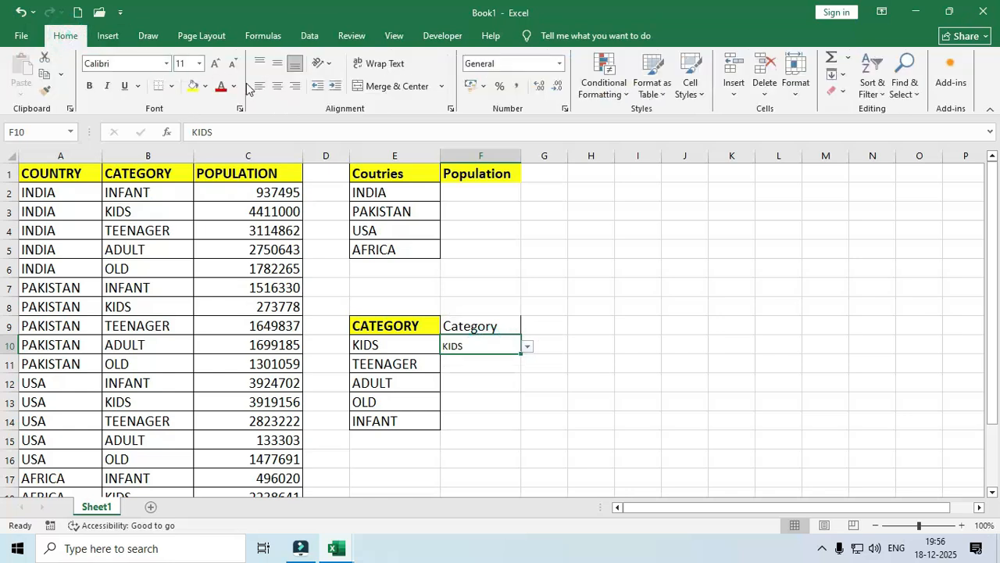
left_click(200, 63)
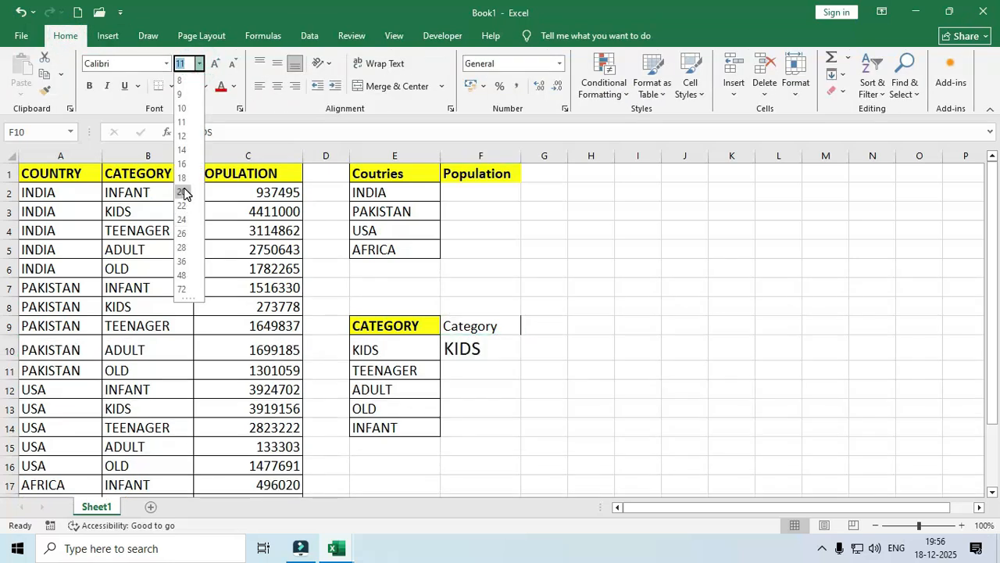
left_click(181, 191)
Copy the formatting of the CATEGORY header in E9 onto the header in F9.
left_click(407, 320)
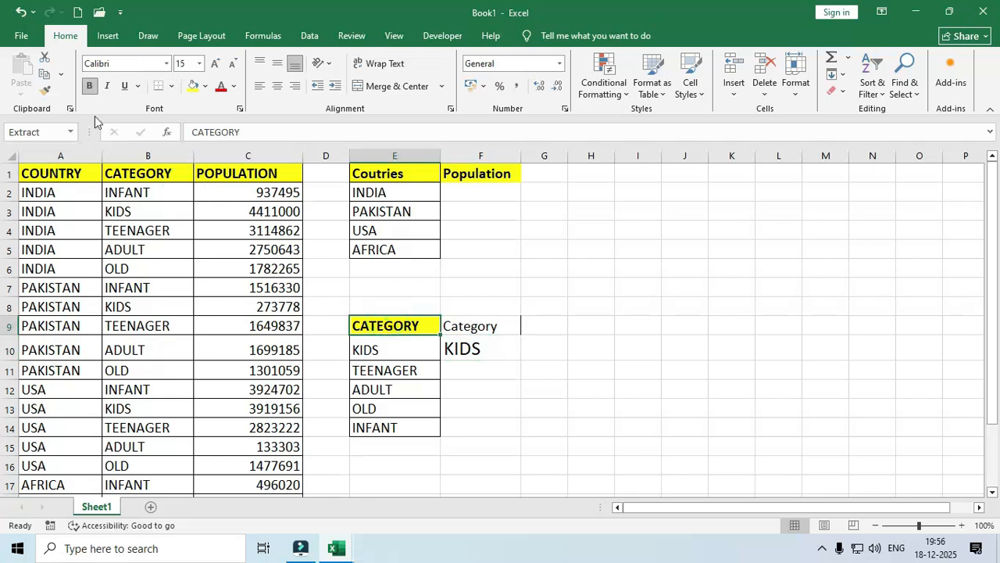
left_click(45, 90)
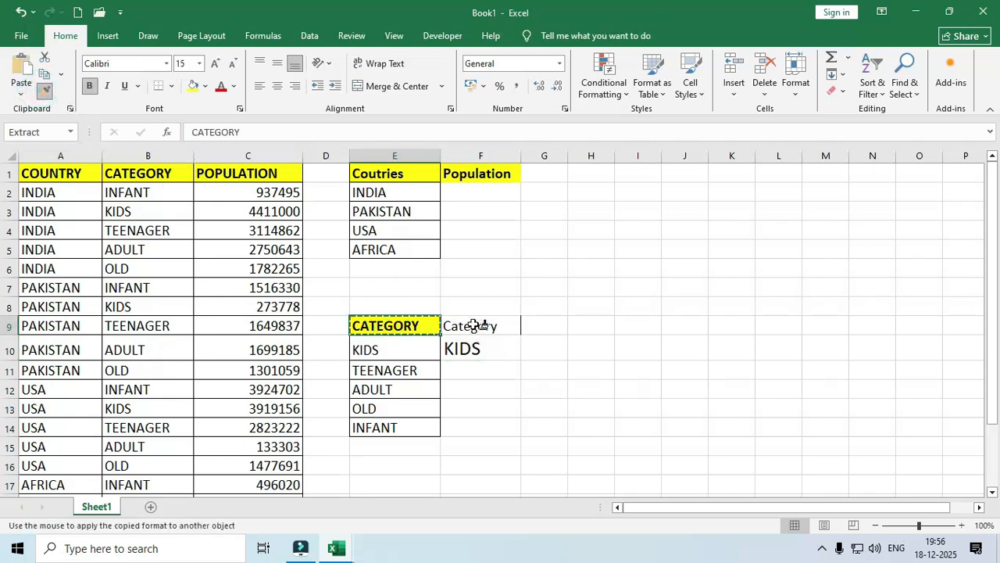
left_click(472, 325)
left_click(500, 351)
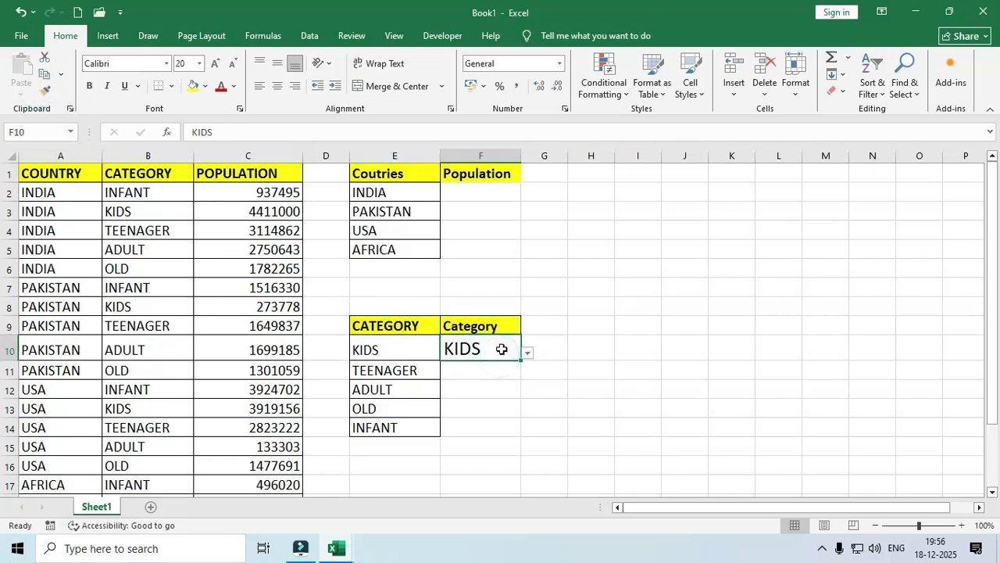
left_click(483, 194)
type("=su")
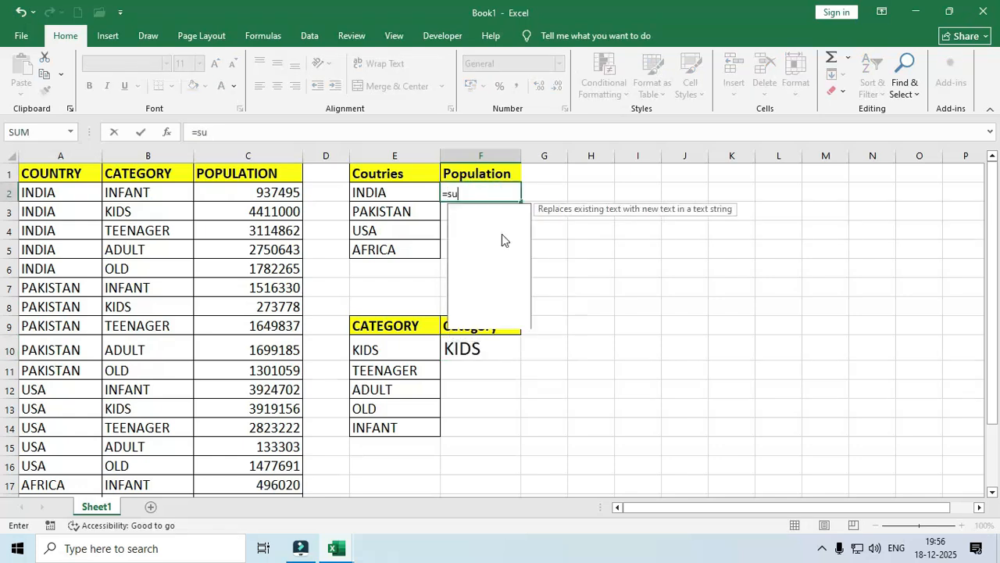
key("Escape")
Set the font size of the empty population cells F2:F6 to 20.
left_click_drag(553, 242, 548, 235)
left_click_drag(492, 193, 464, 261)
left_click(199, 63)
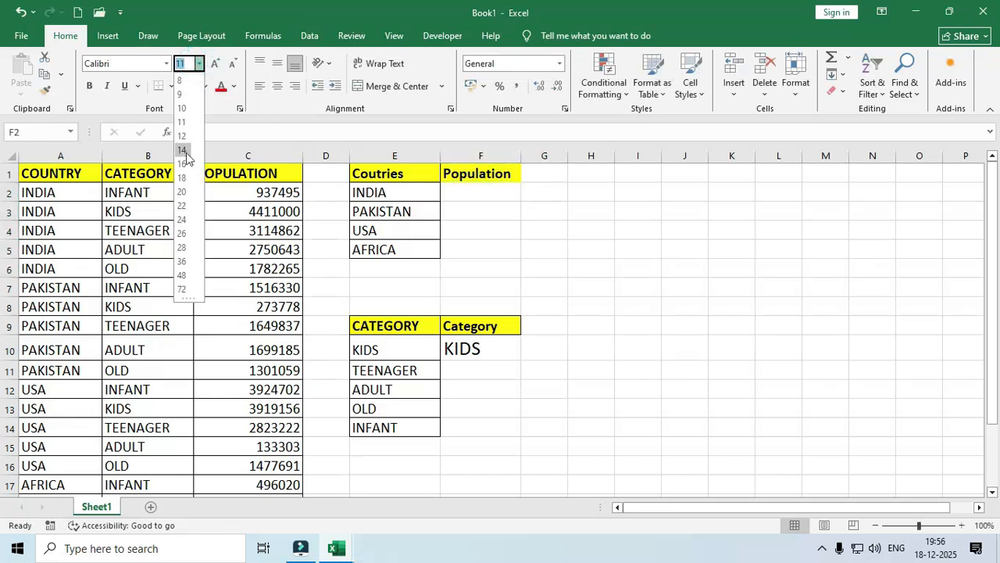
left_click(184, 192)
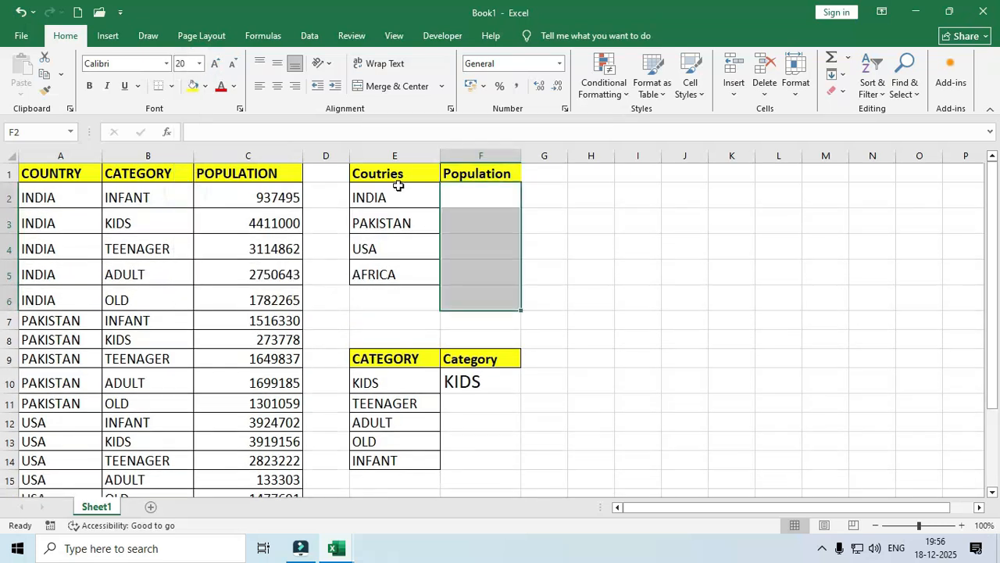
Begin a SUMIFS formula in cell F2 with the absolute sum range $C$2:$C$21.
left_click(454, 192)
type("=")
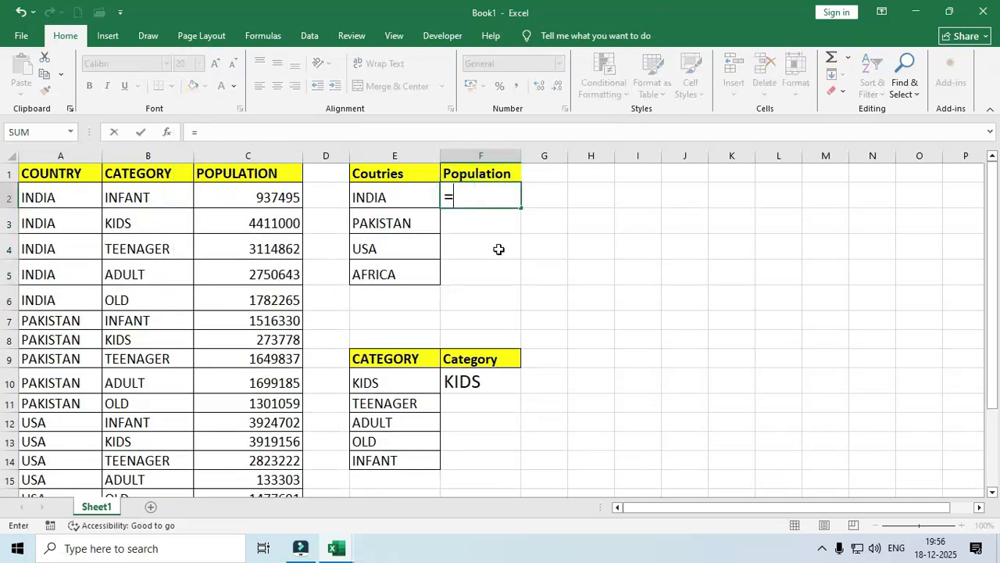
type("sumifs")
key("Tab")
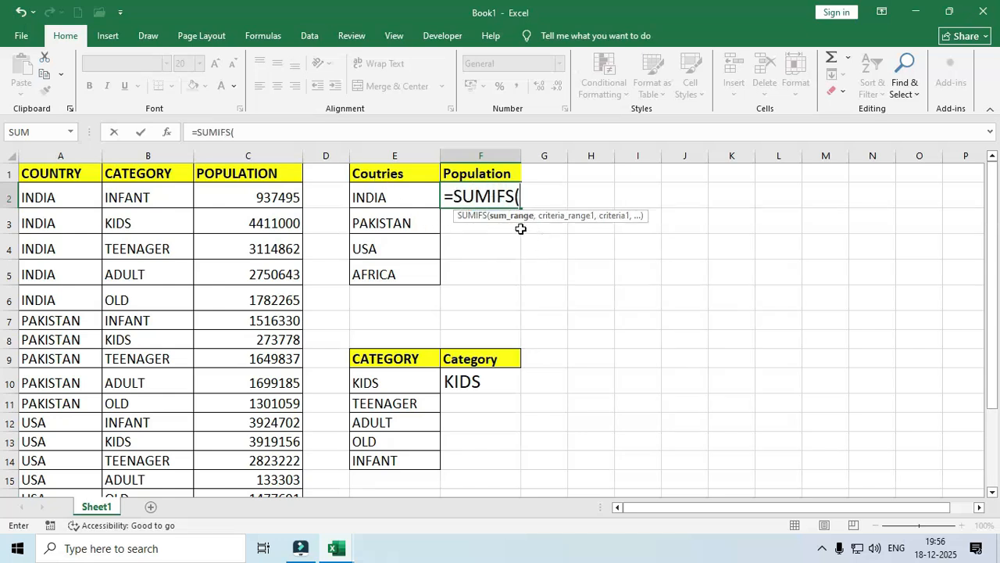
left_click_drag(273, 194, 281, 451)
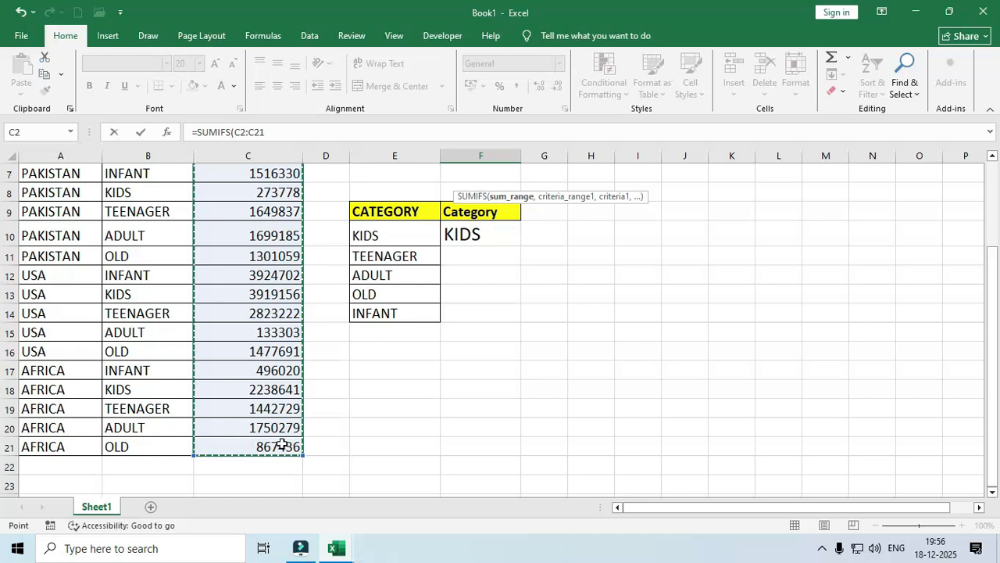
key("F4")
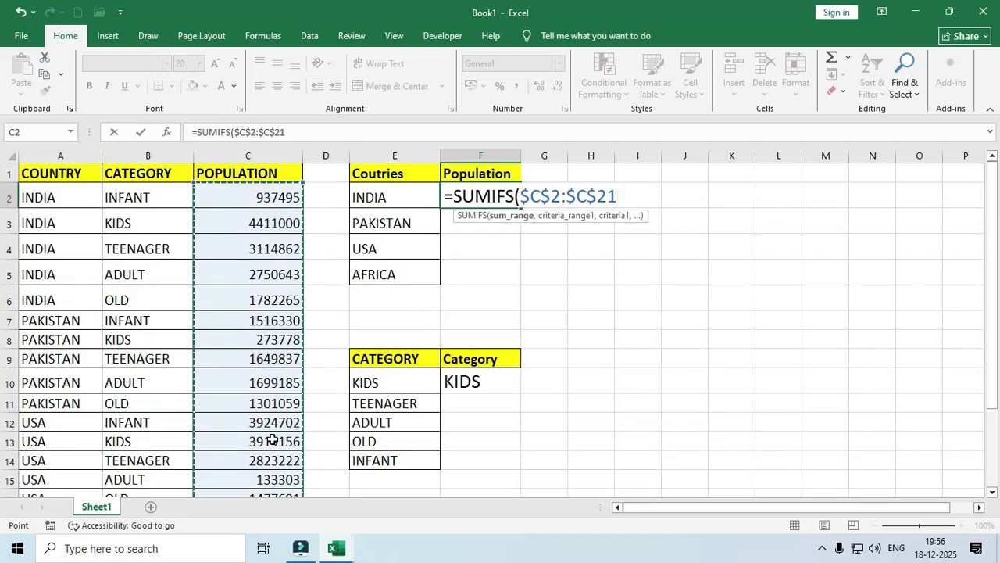
Add the country condition to the SUMIFS formula in F2: absolute criteria range $A$2:$A$21 with criterion E2.
type(",")
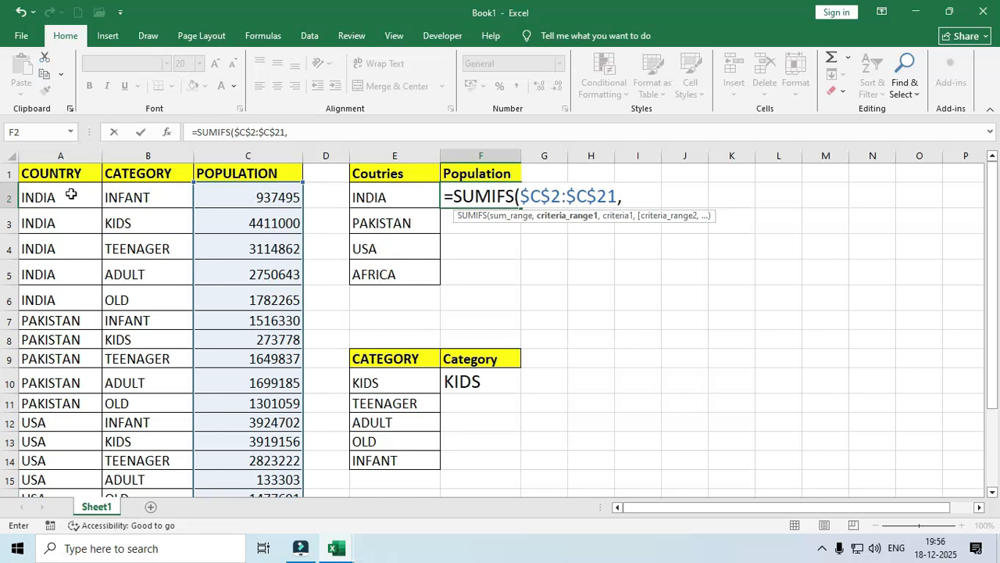
left_click_drag(70, 194, 68, 444)
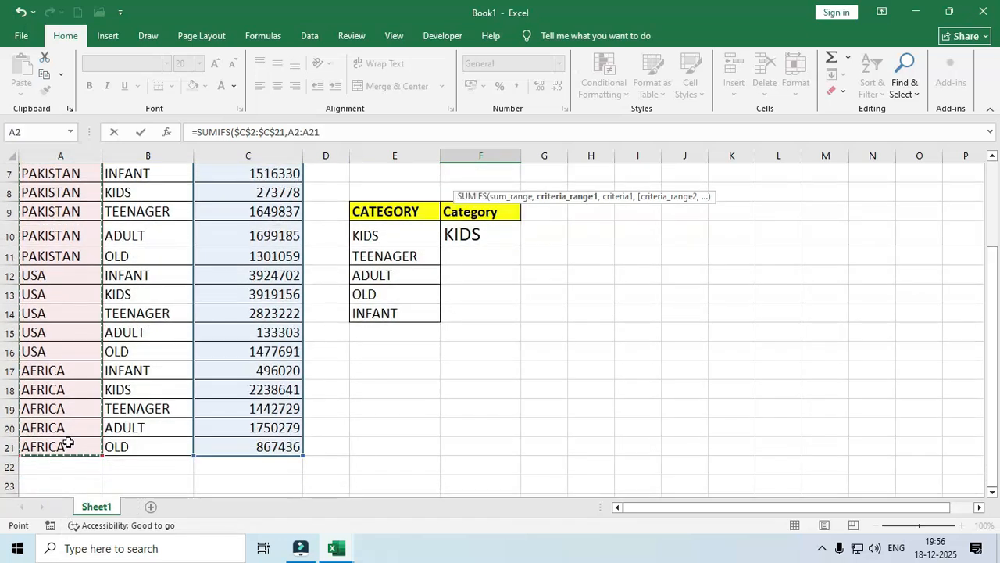
key("F4")
type(",")
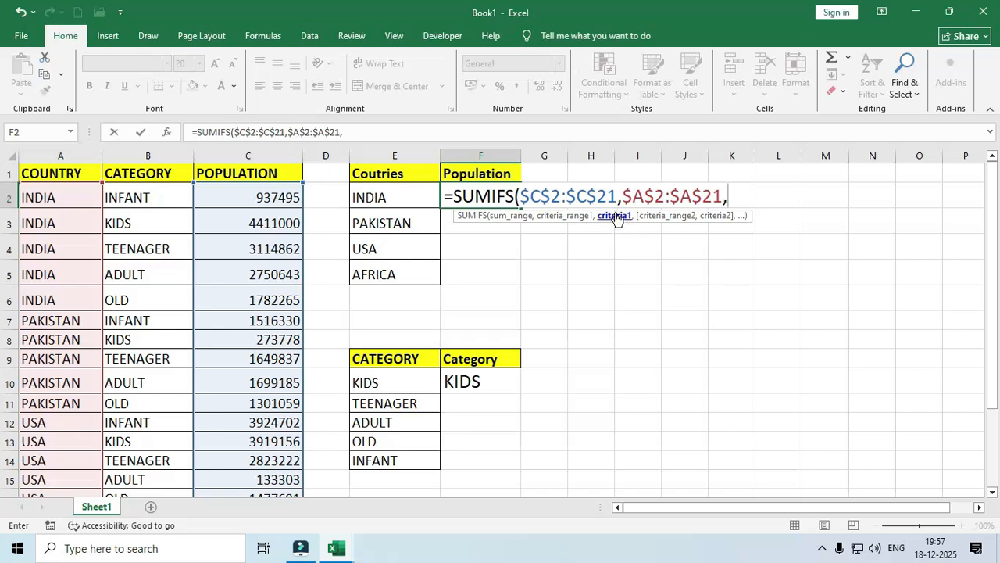
left_click(382, 198)
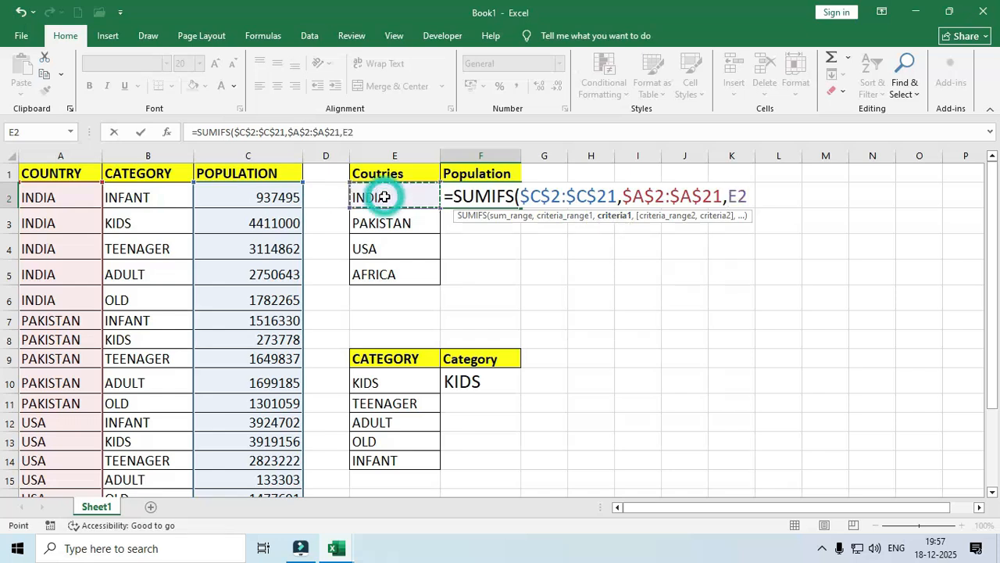
type(",")
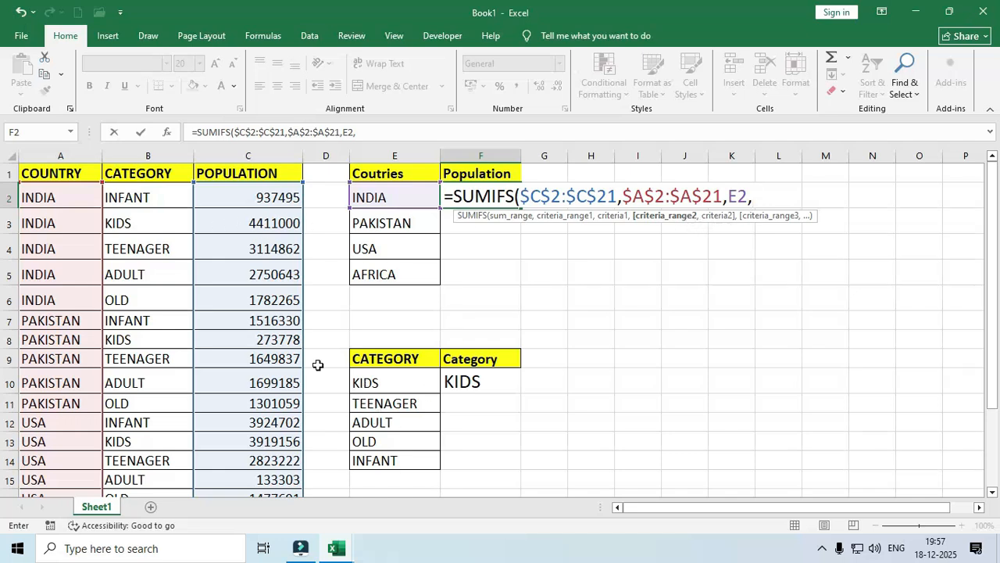
Complete the SUMIFS formula in F2 with criteria range $B$2:$B$21 and criterion $F$10, and fill it down to F5.
left_click_drag(144, 196, 154, 468)
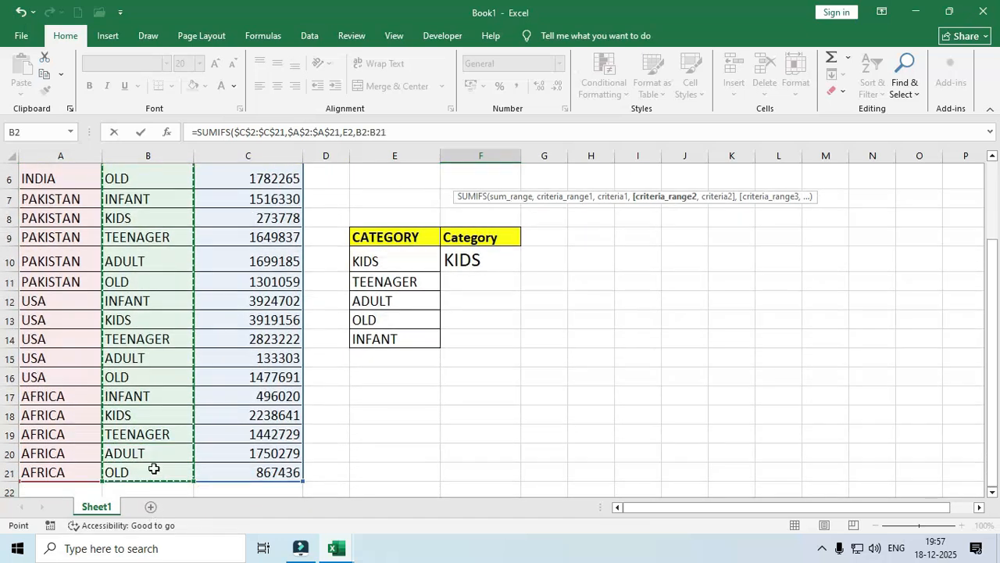
key("F4")
type(",")
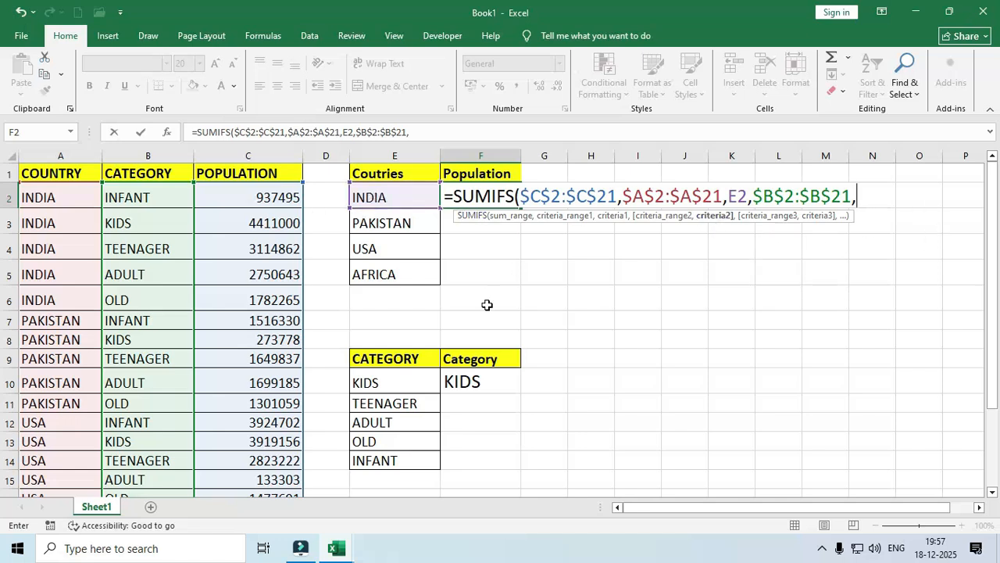
left_click(476, 381)
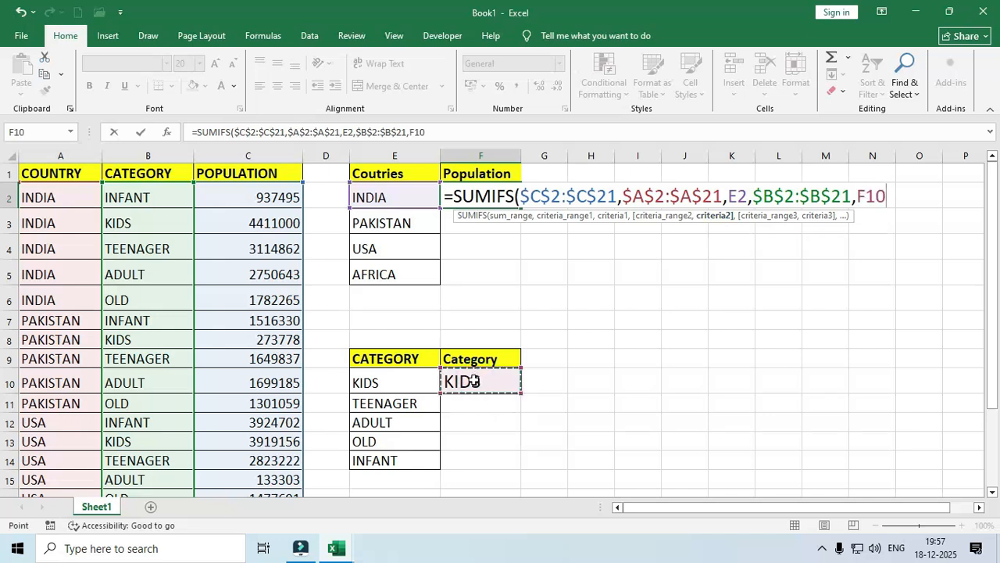
key("F4")
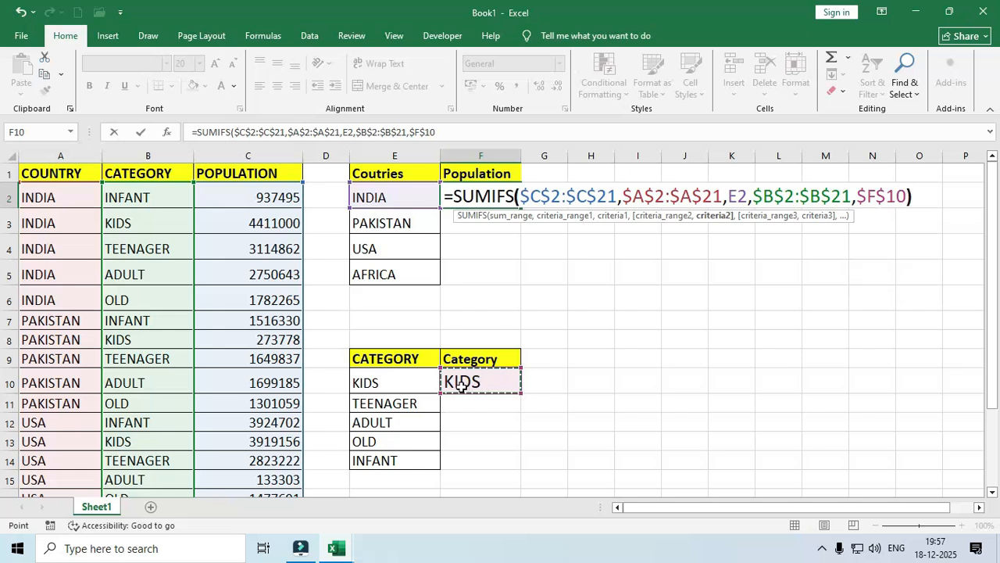
key("Return")
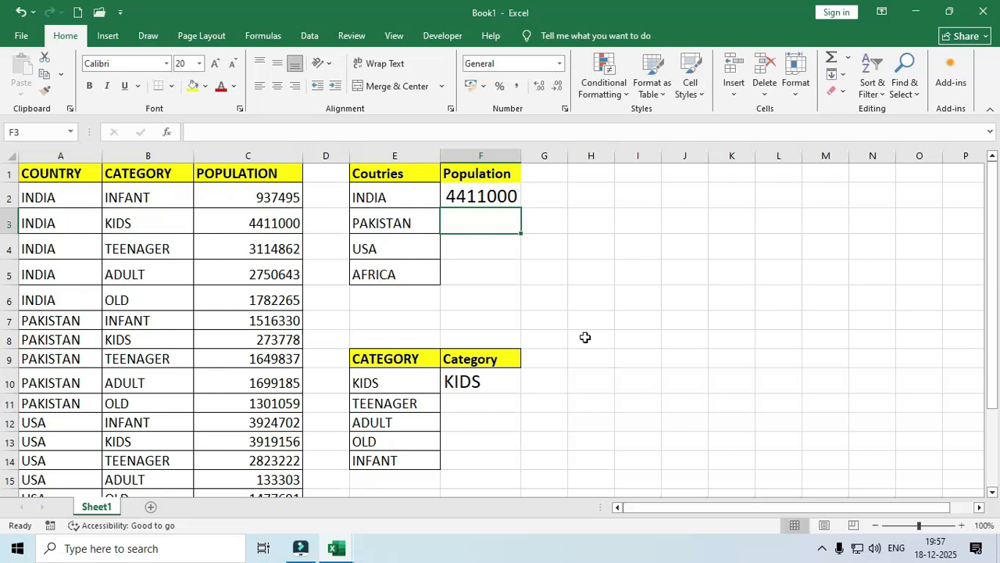
left_click(507, 197)
left_click_drag(522, 208, 513, 289)
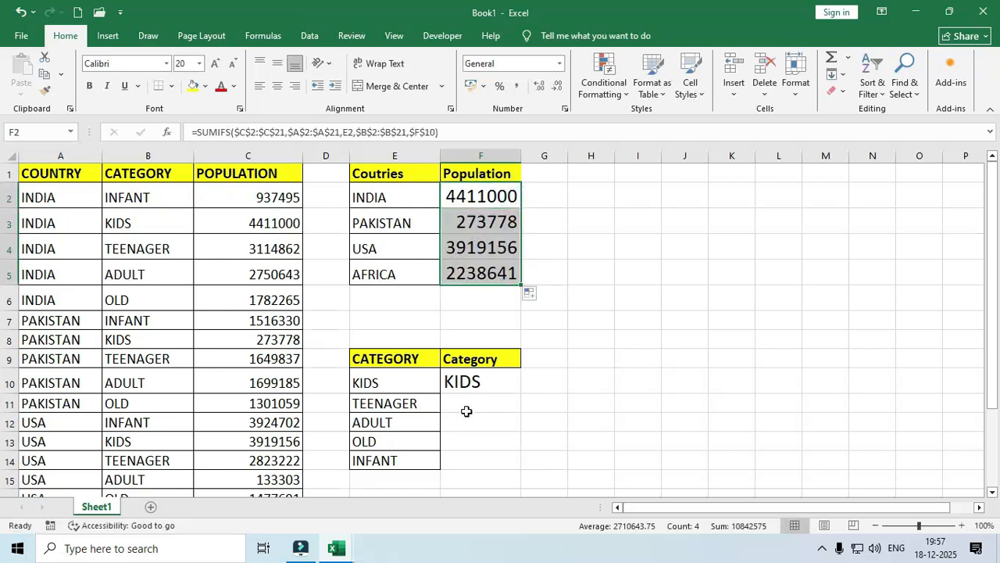
Test the population formulas by switching the category in F10 to TEENAGER and then to ADULT.
left_click(487, 382)
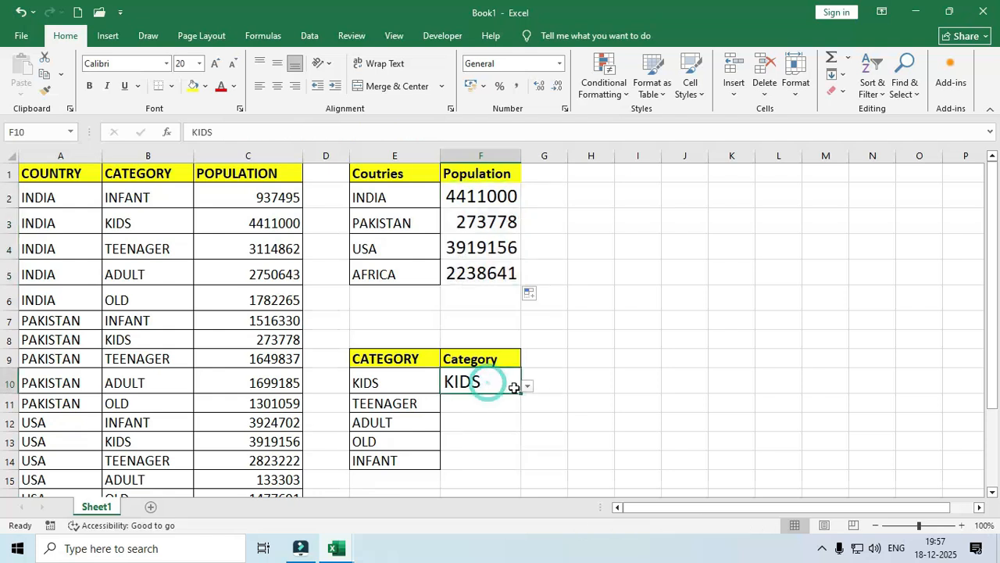
left_click(527, 385)
left_click(473, 408)
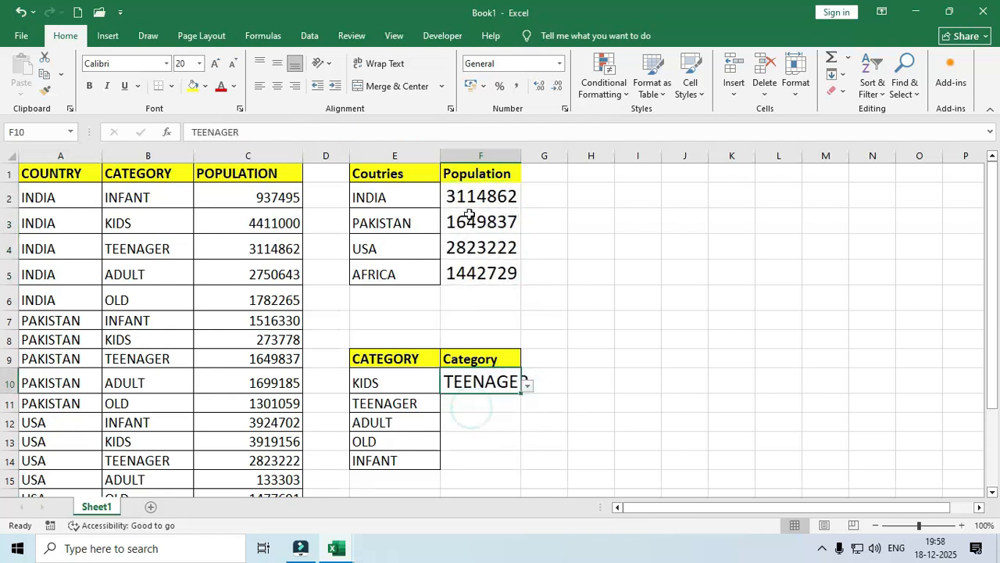
left_click(528, 386)
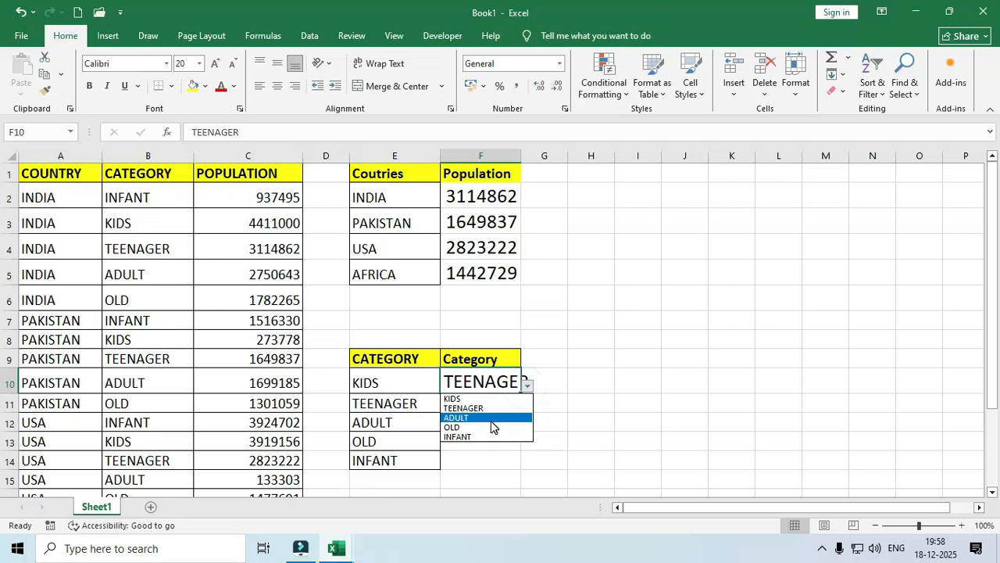
left_click(491, 419)
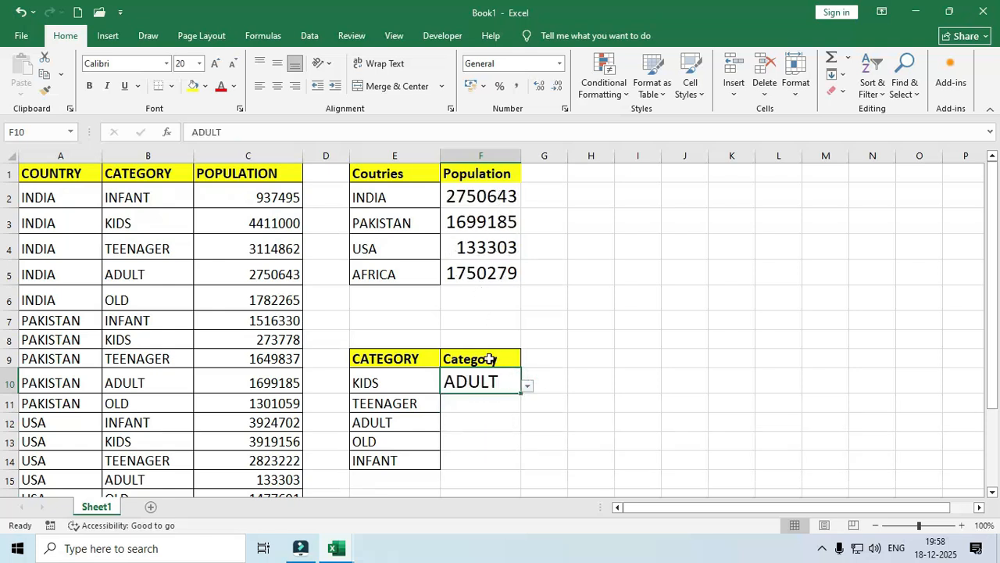
Insert a 2-D clustered column chart from E1:F5 and place it beside the country population table.
left_click_drag(398, 175, 486, 270)
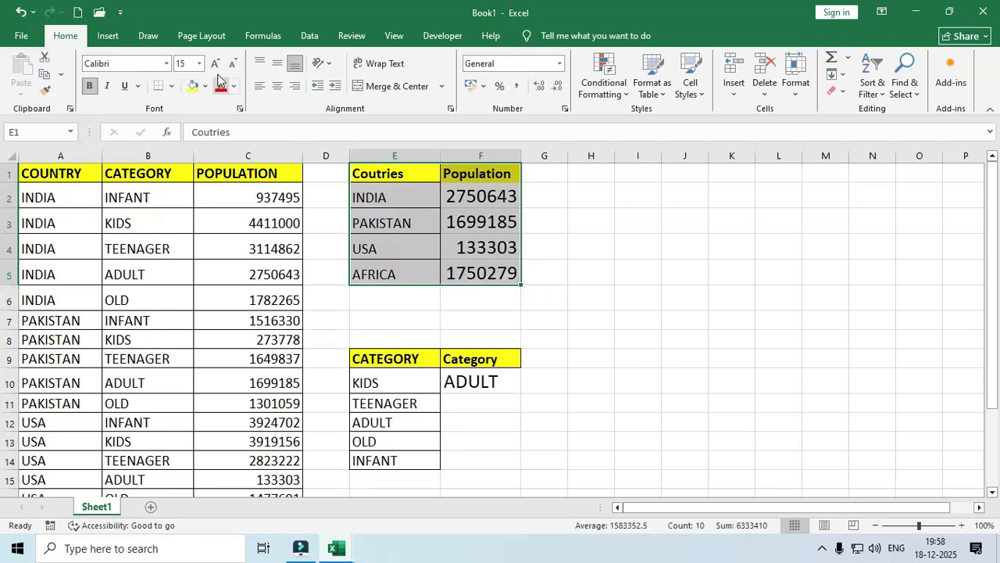
left_click(108, 35)
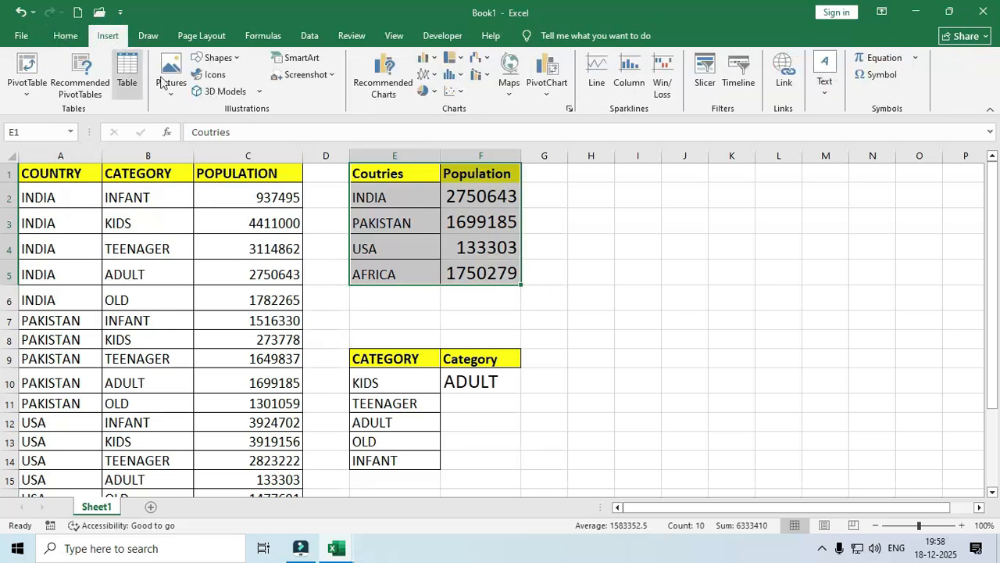
left_click(428, 58)
left_click(434, 100)
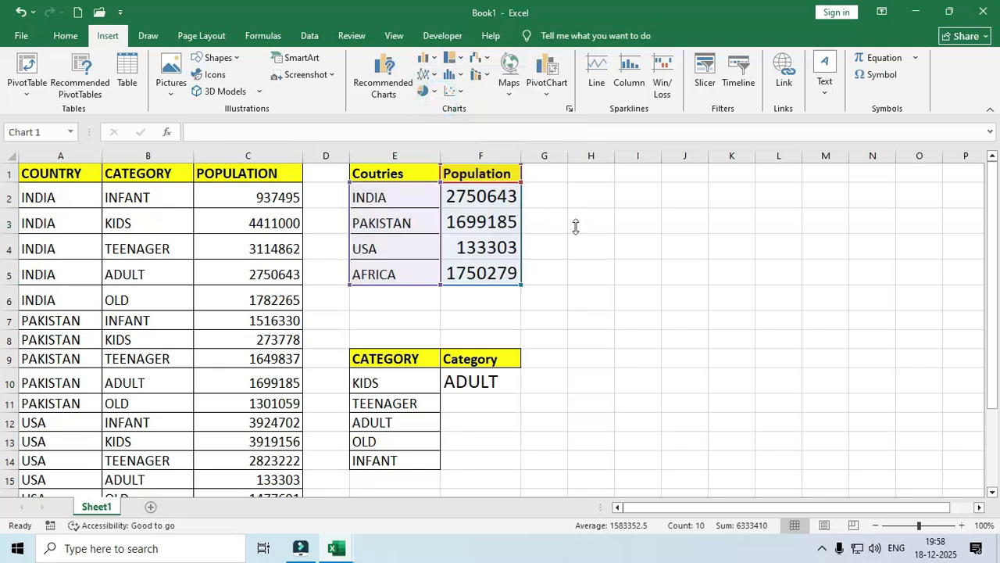
left_click_drag(562, 227, 790, 184)
Format the chart's Population series fill to vary colors by point, and close the formatting options.
left_click(633, 281)
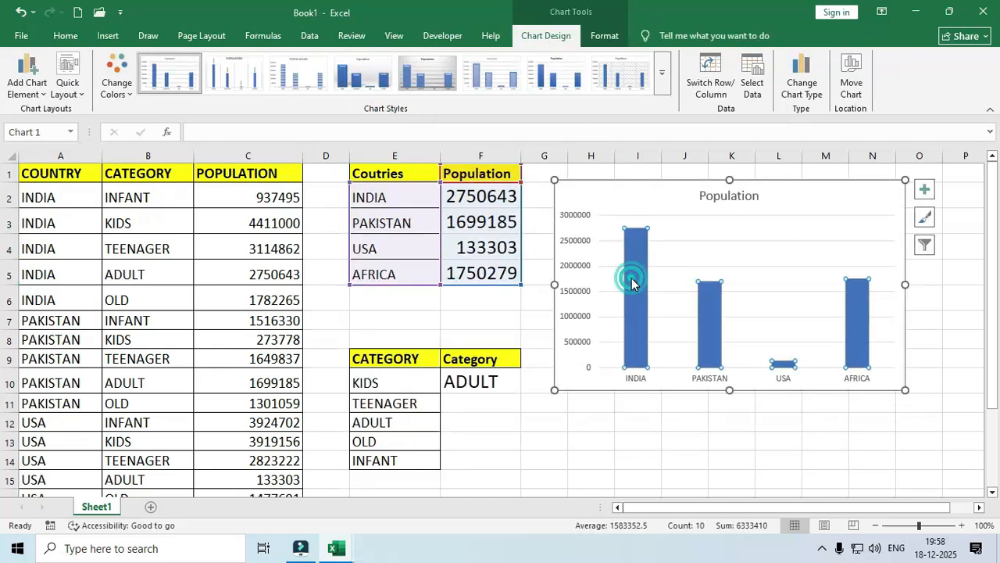
right_click(633, 261)
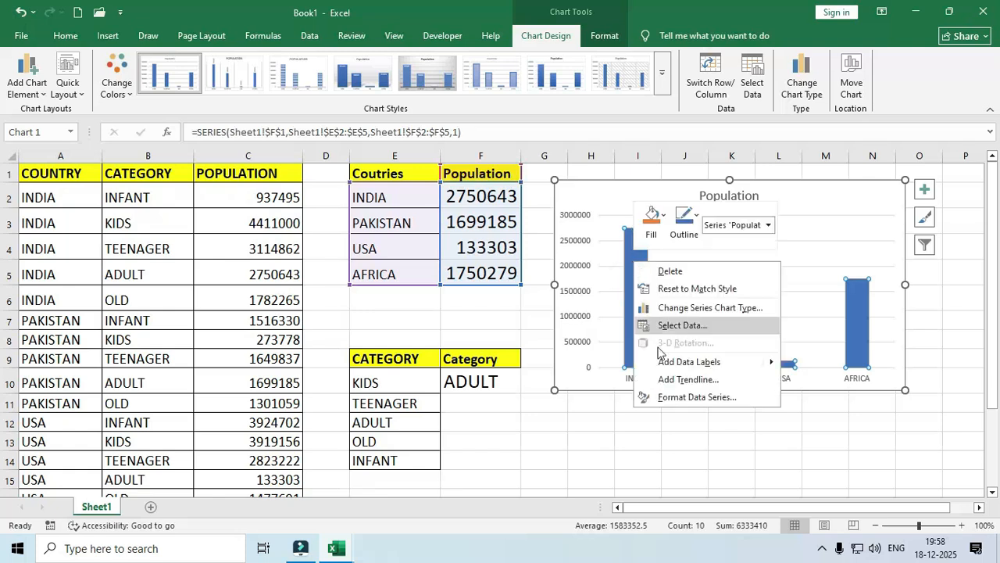
left_click(674, 396)
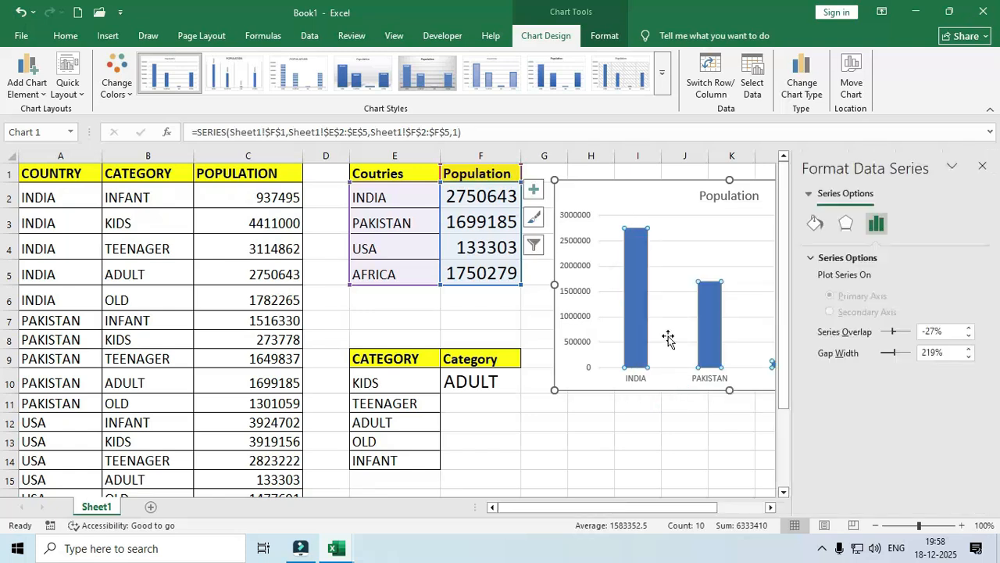
left_click(815, 224)
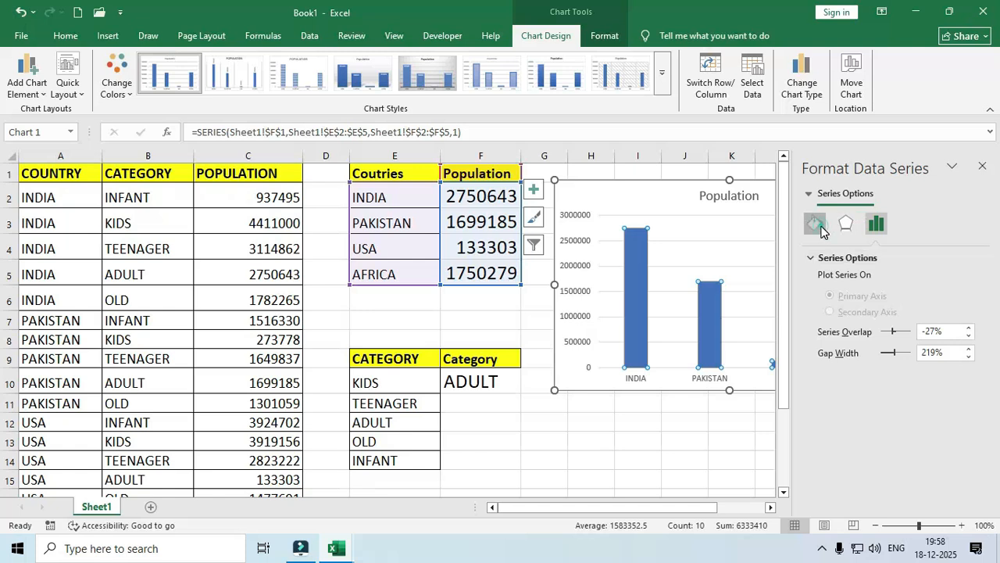
left_click(820, 258)
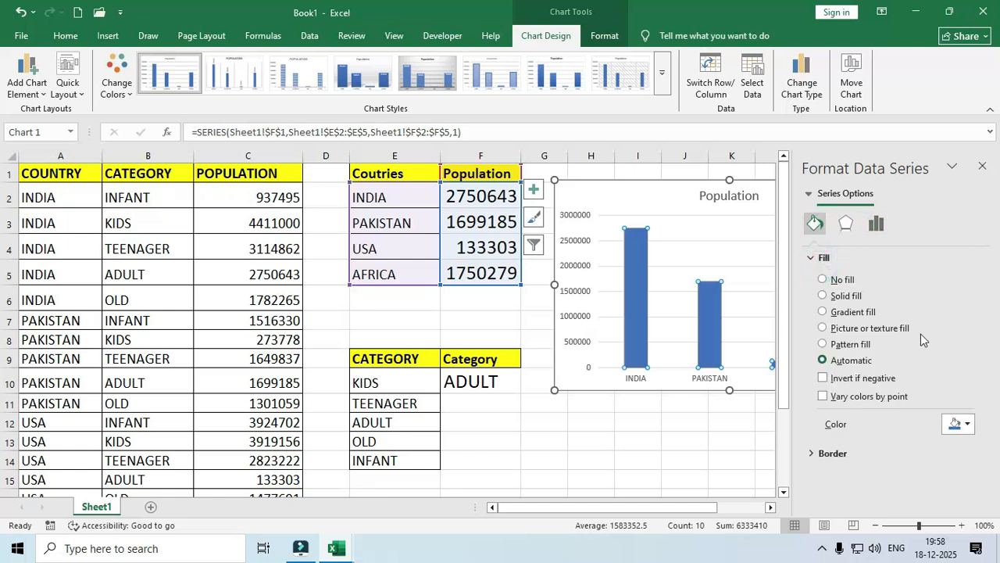
left_click(869, 396)
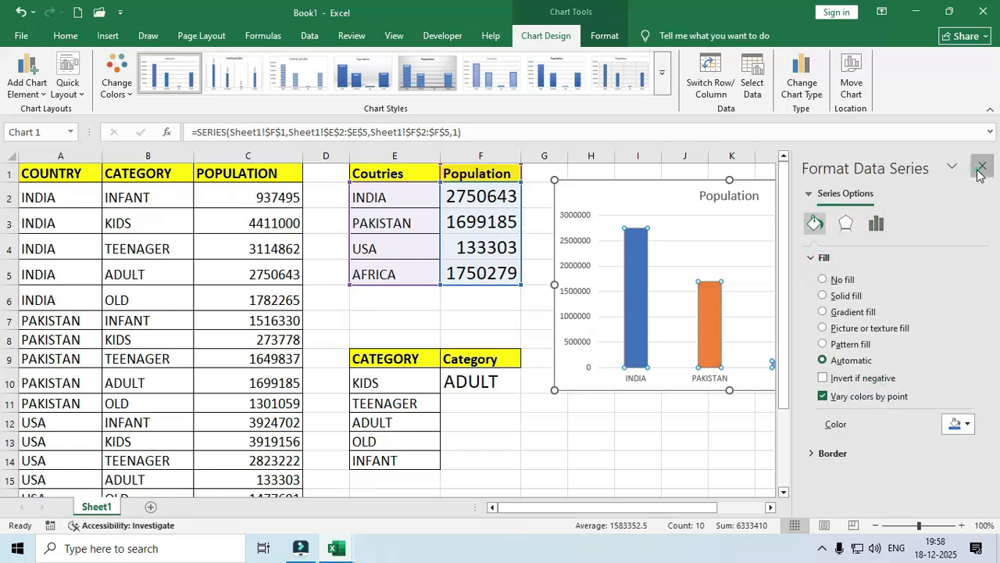
left_click(981, 169)
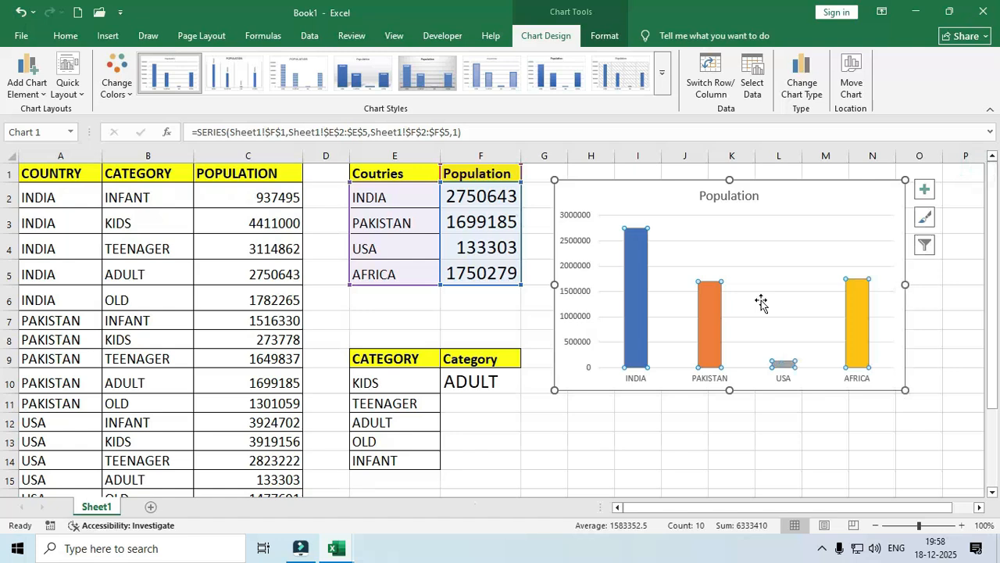
Add data labels to the chart's columns and shift the chart slightly upward beside the population table.
left_click(777, 185)
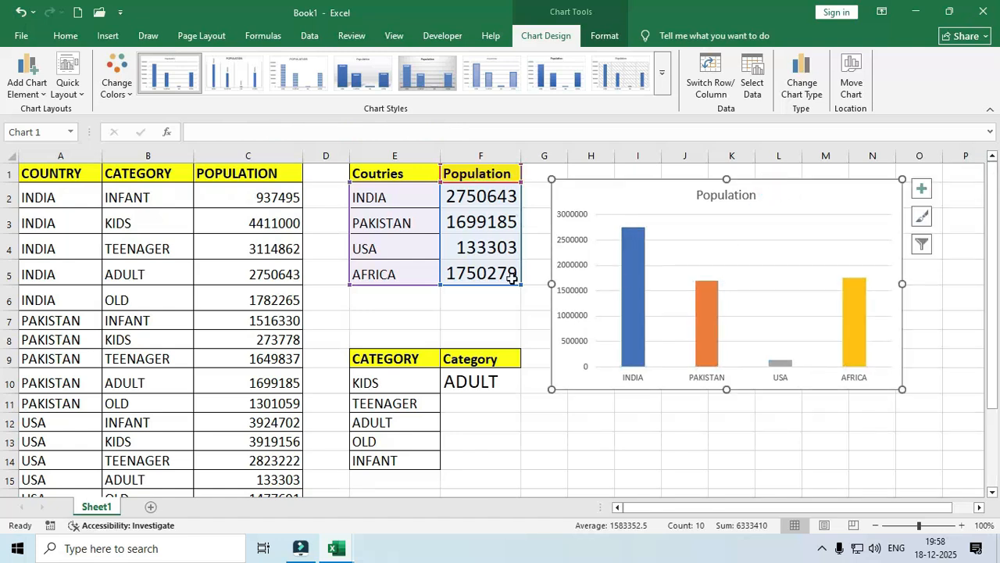
left_click(630, 251)
right_click(632, 253)
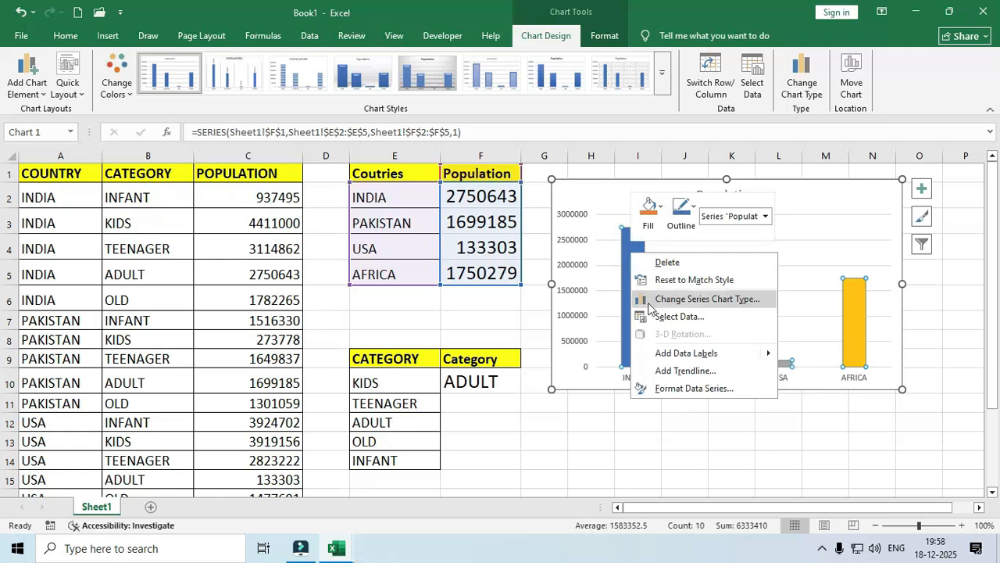
left_click(670, 352)
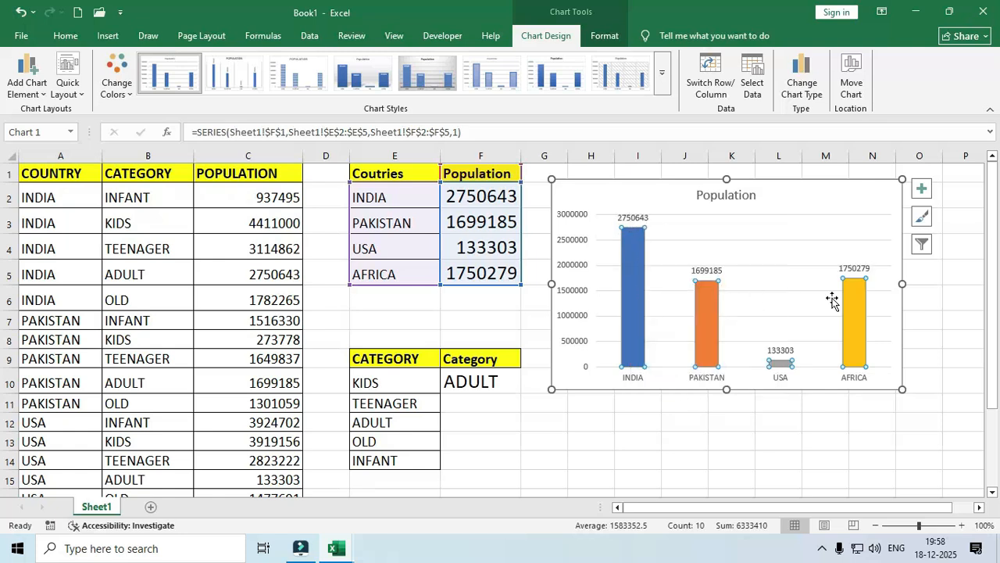
left_click_drag(653, 185, 649, 174)
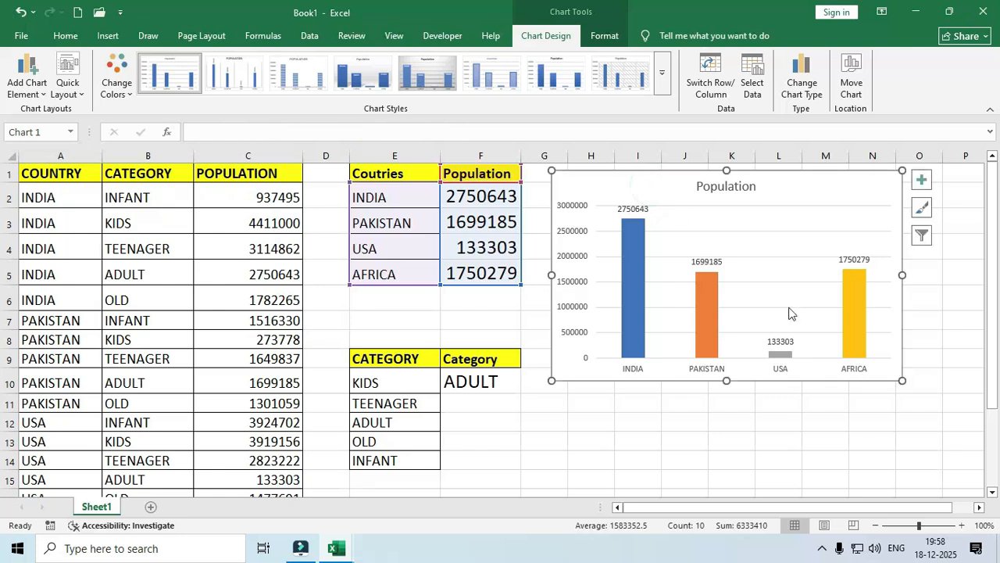
Check that the chart follows the category in F10 by choosing KIDS, TEENAGER and ADULT in turn.
left_click(484, 389)
left_click(528, 386)
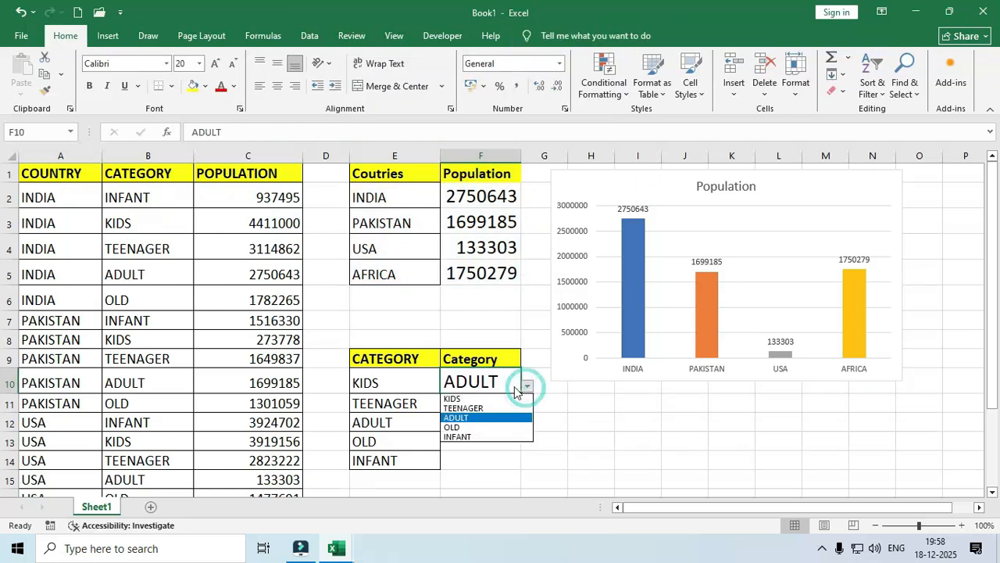
left_click(453, 399)
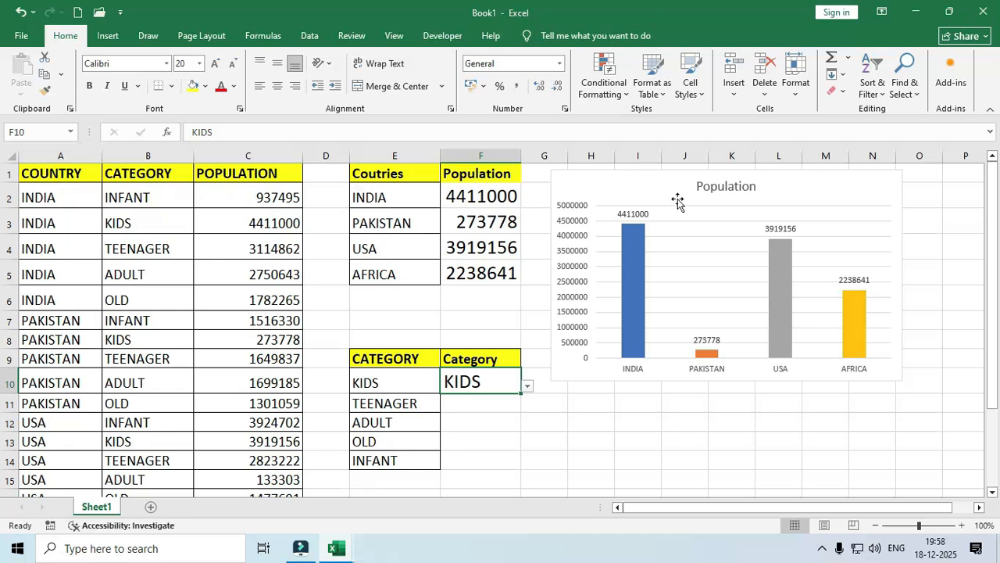
left_click(527, 387)
left_click(482, 408)
left_click(523, 386)
left_click(482, 417)
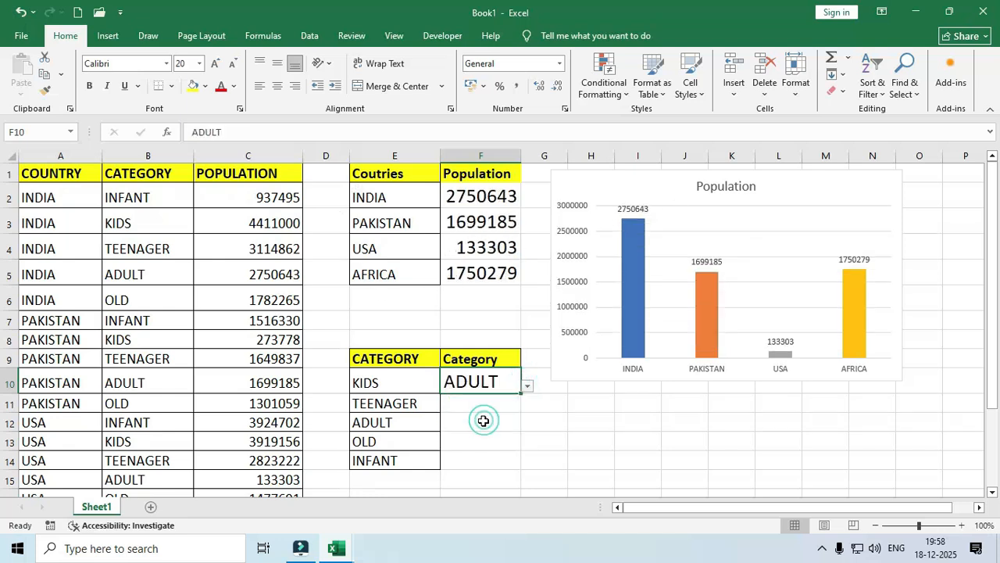
left_click(651, 187)
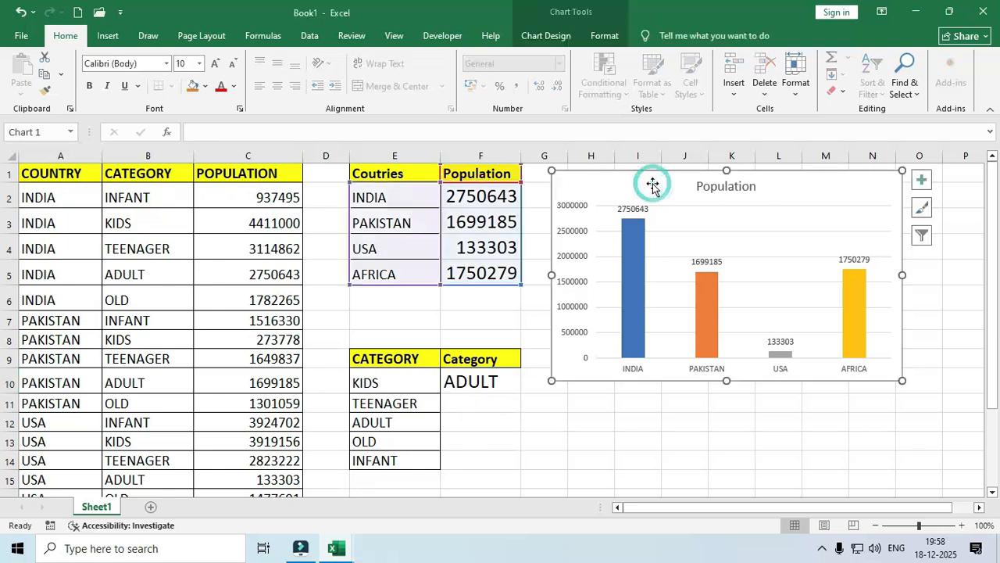
left_click(727, 190)
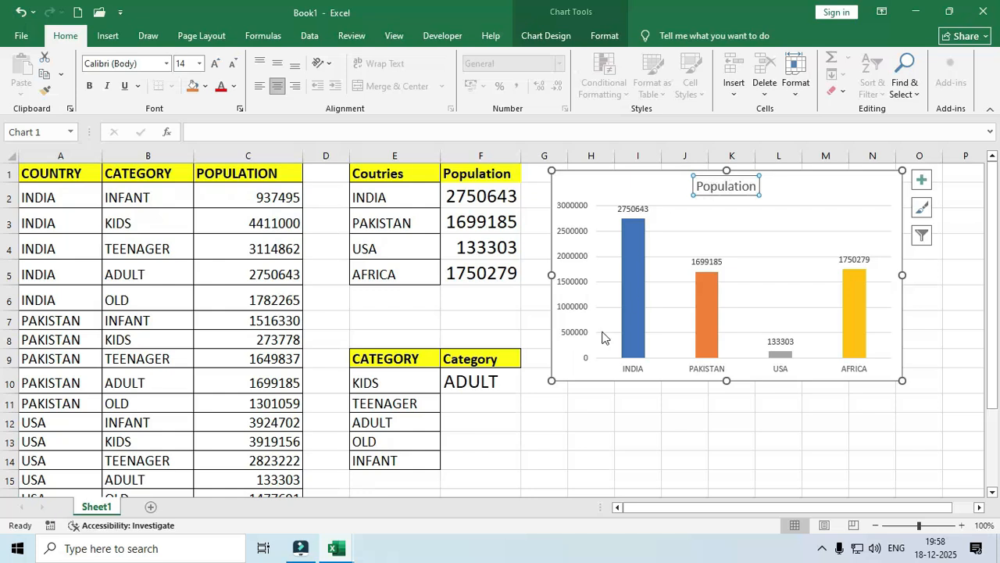
left_click(490, 427)
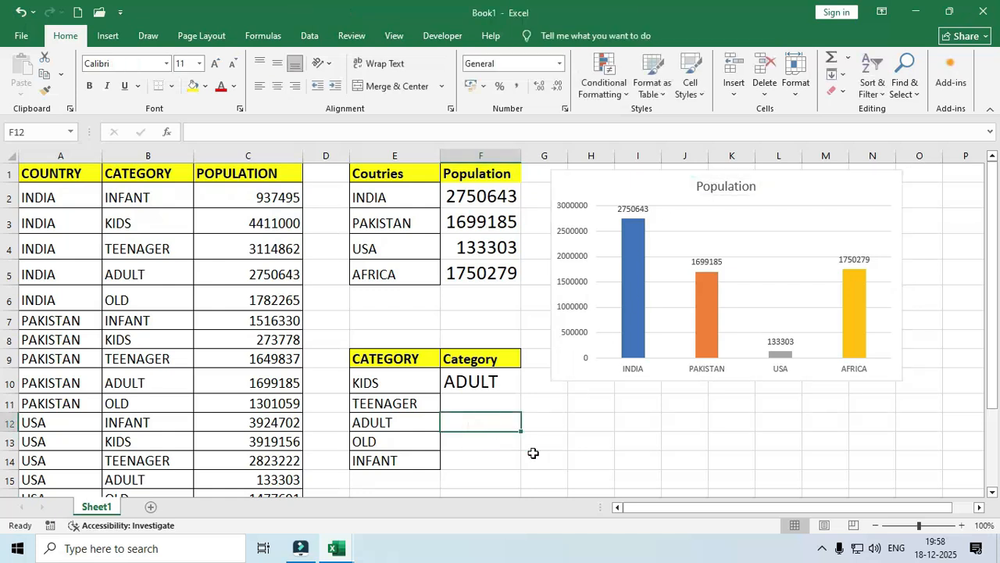
Enter the heading Chart Title in F12 and the formula ="Total Population of "&F10 in F13.
type("Chart")
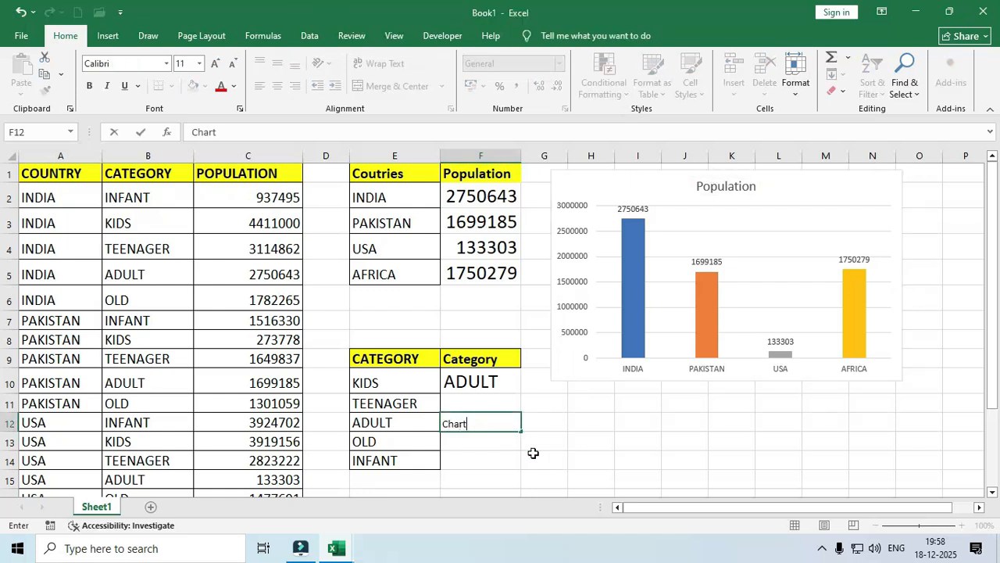
type(" Title")
key("Return")
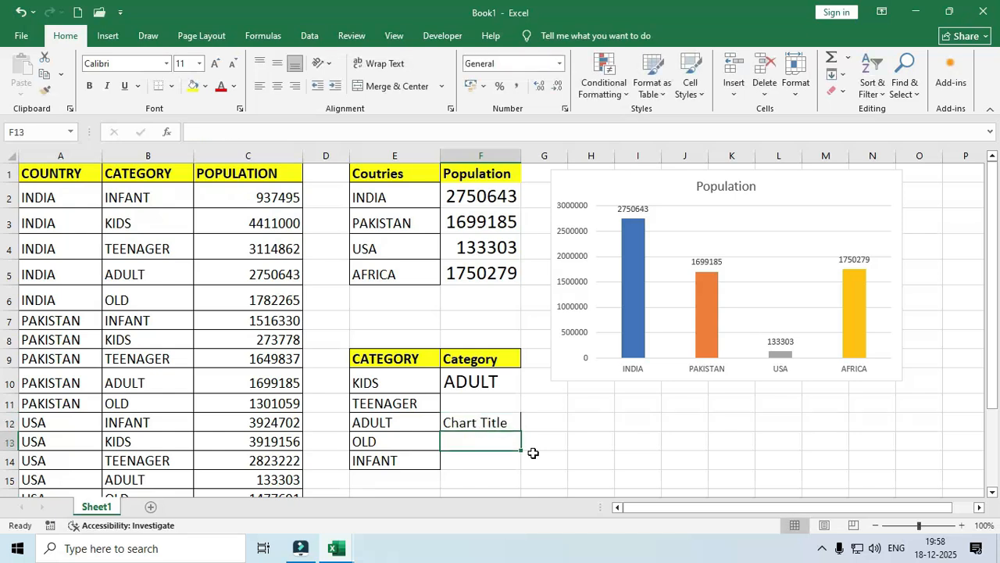
type("=\"Total Po")
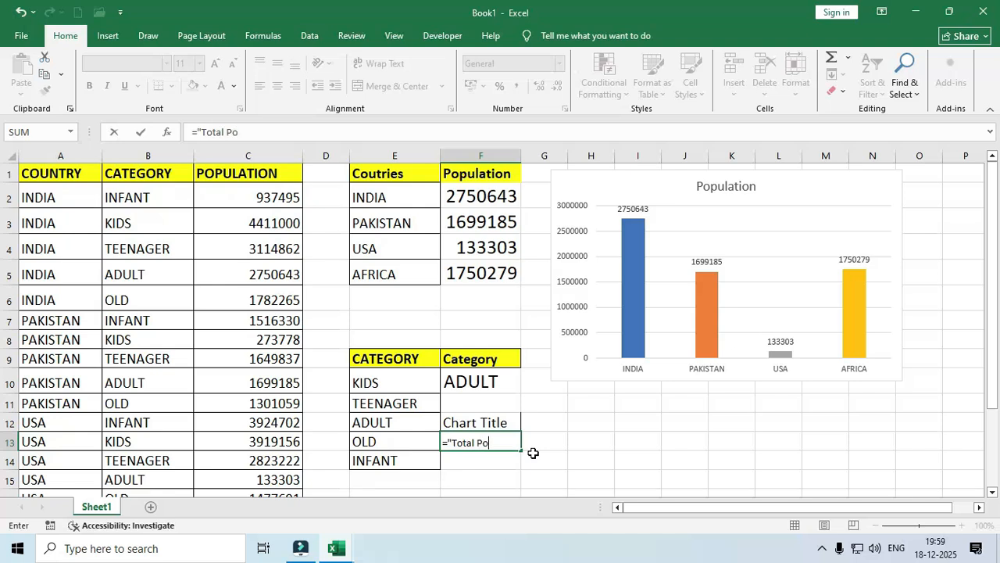
type("pulation of  \"&")
left_click(453, 383)
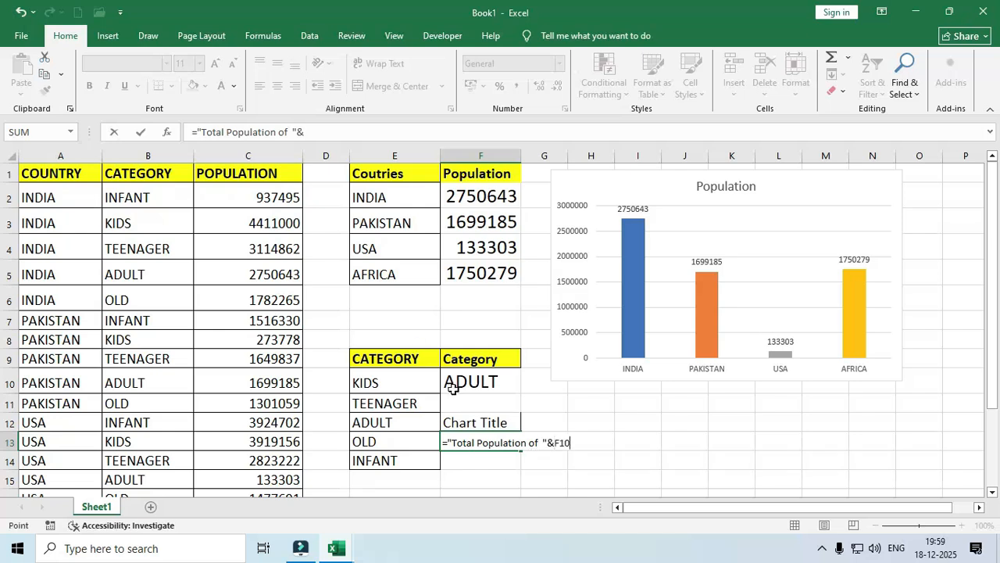
key("Return")
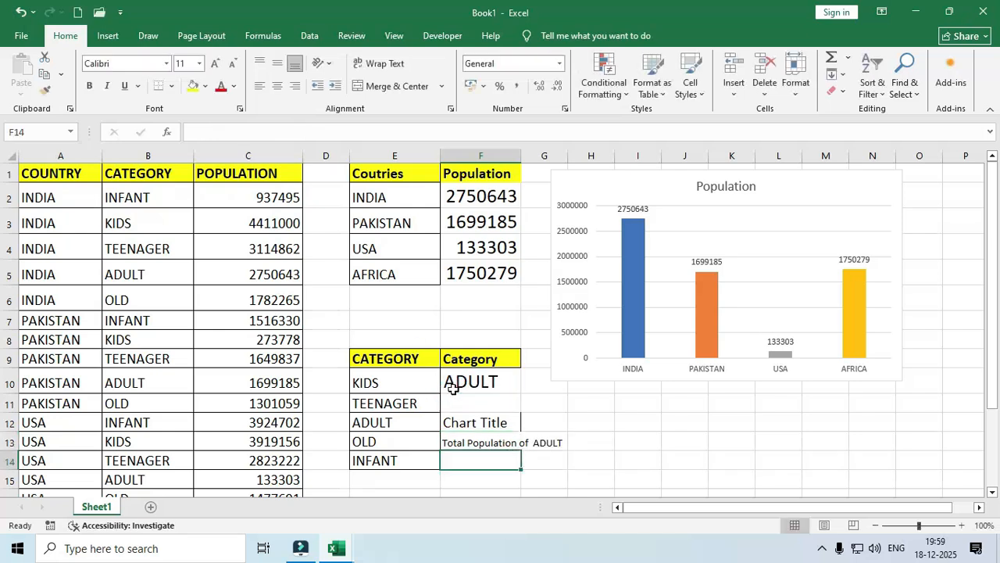
Set the title formula cell F13 to font size 20 and copy the F9 header formatting to F12.
left_click(481, 442)
left_click(200, 63)
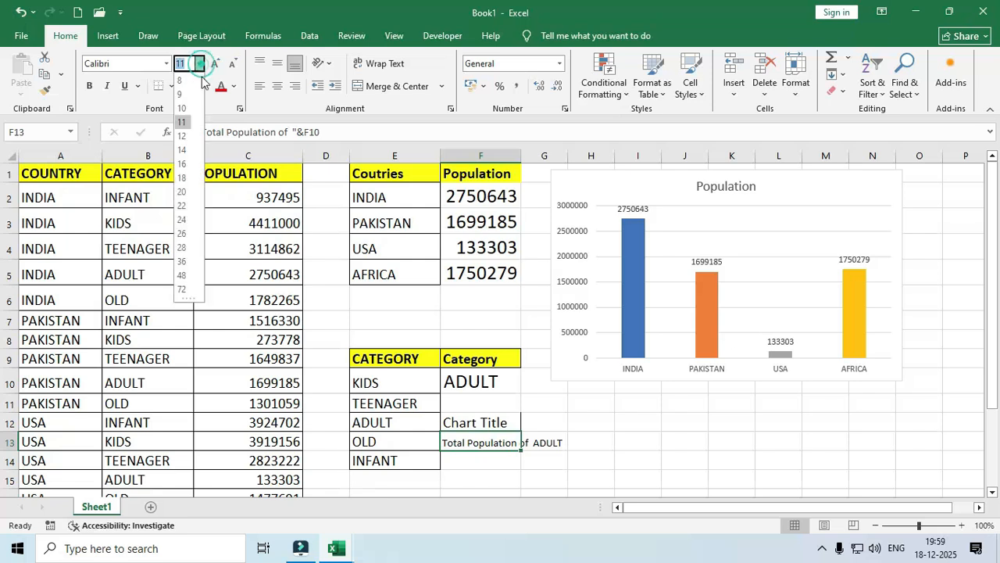
left_click(182, 191)
left_click(475, 362)
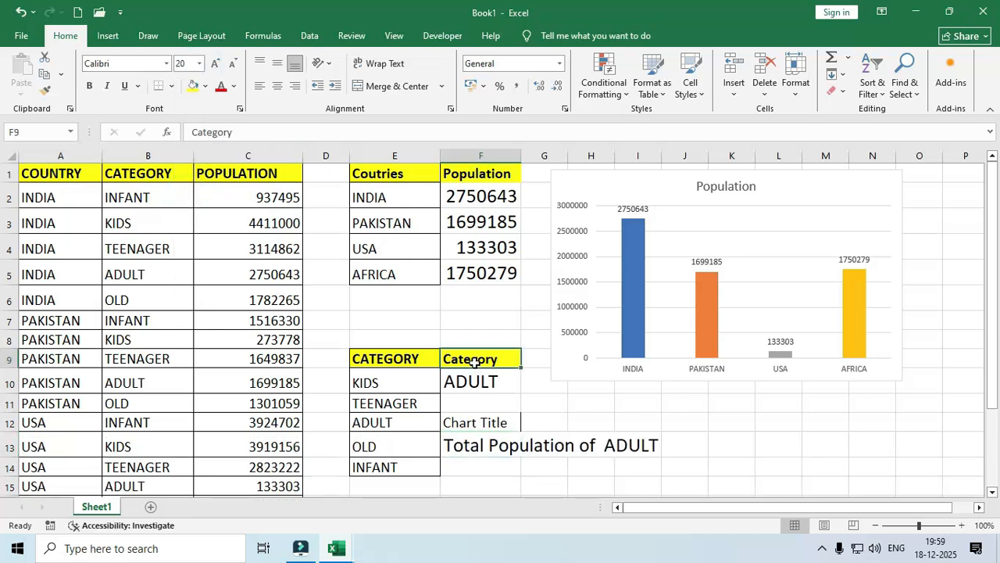
left_click(44, 90)
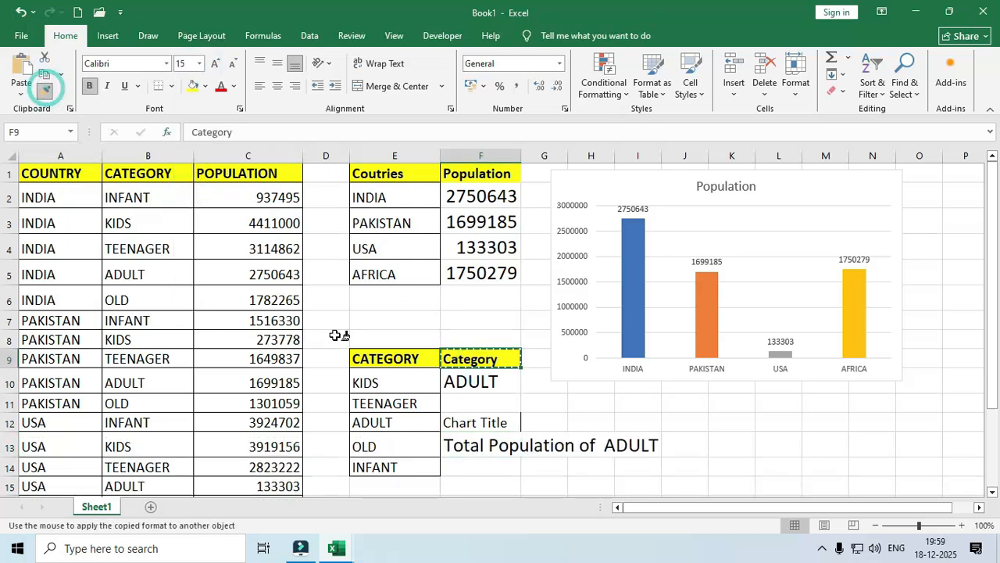
left_click(449, 420)
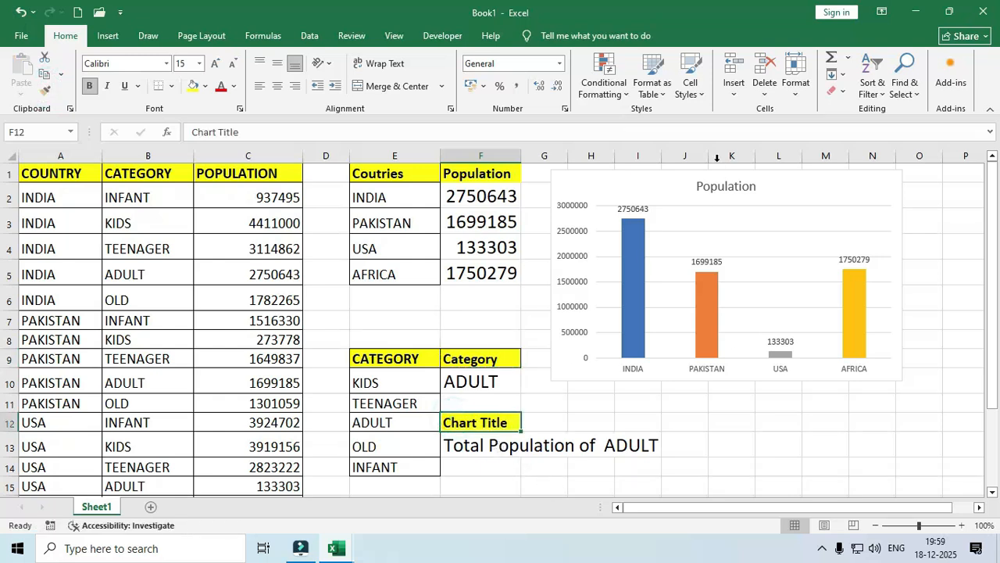
Link the chart's title to cell F13 and deselect the chart.
left_click(727, 187)
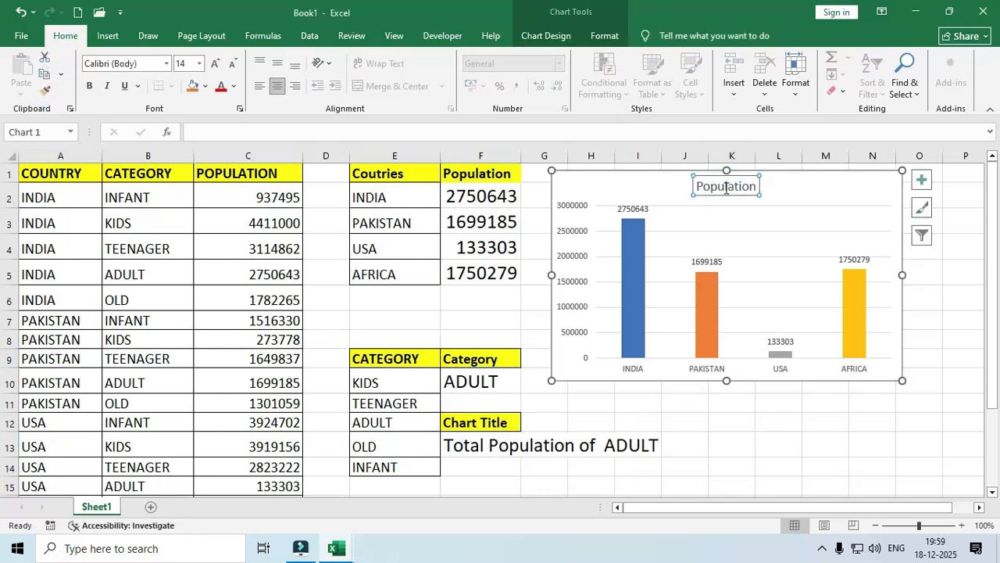
type("=")
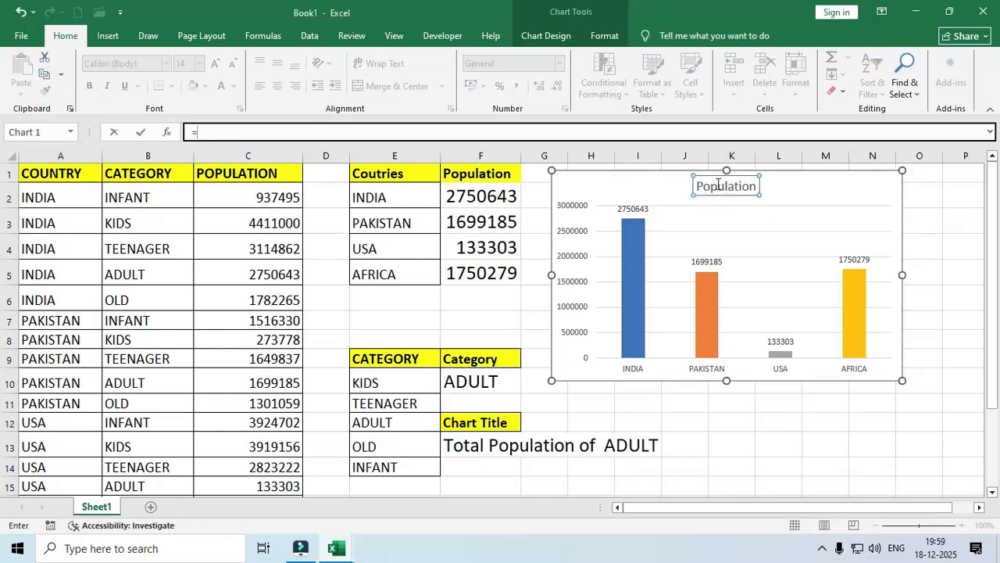
left_click(457, 450)
key("Return")
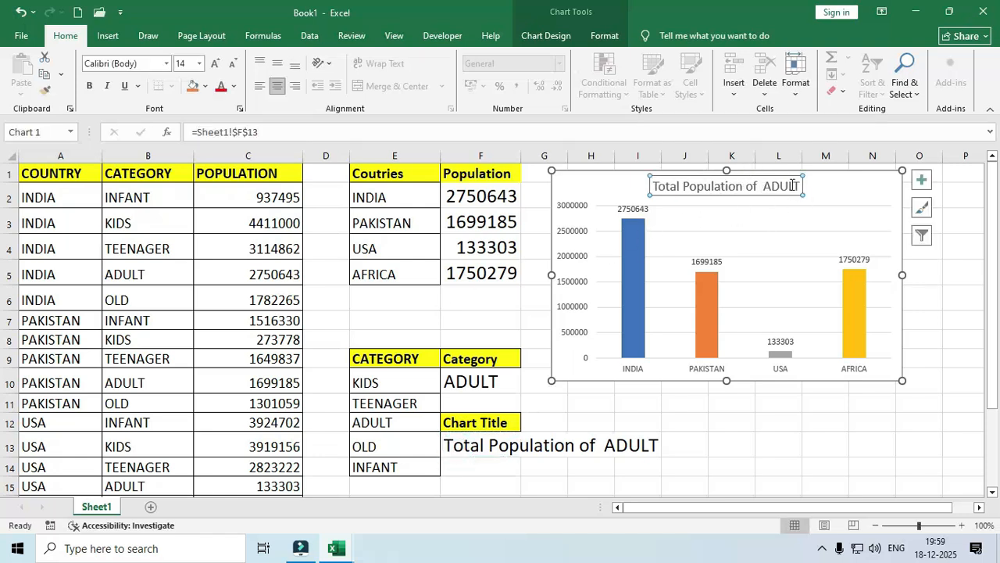
left_click(759, 420)
Check that the chart title follows the category in F10 by choosing TEENAGER, ADULT and INFANT in turn.
left_click(486, 382)
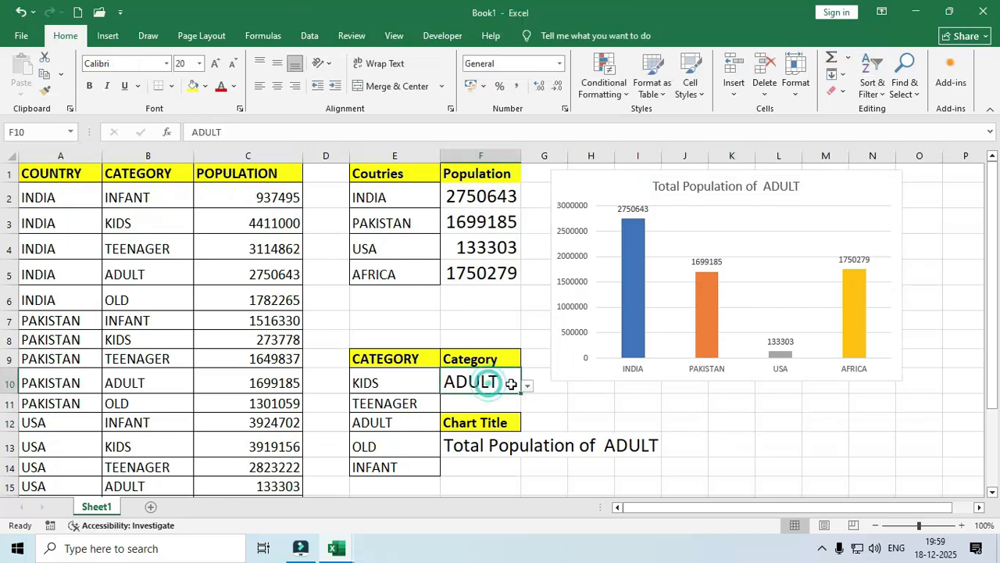
left_click(527, 387)
left_click(479, 406)
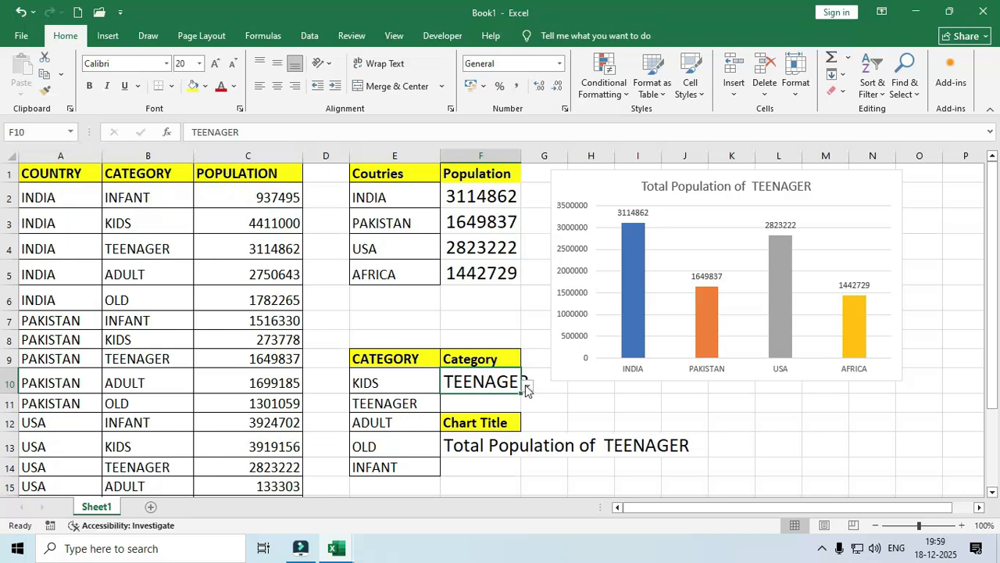
left_click(527, 387)
left_click(483, 417)
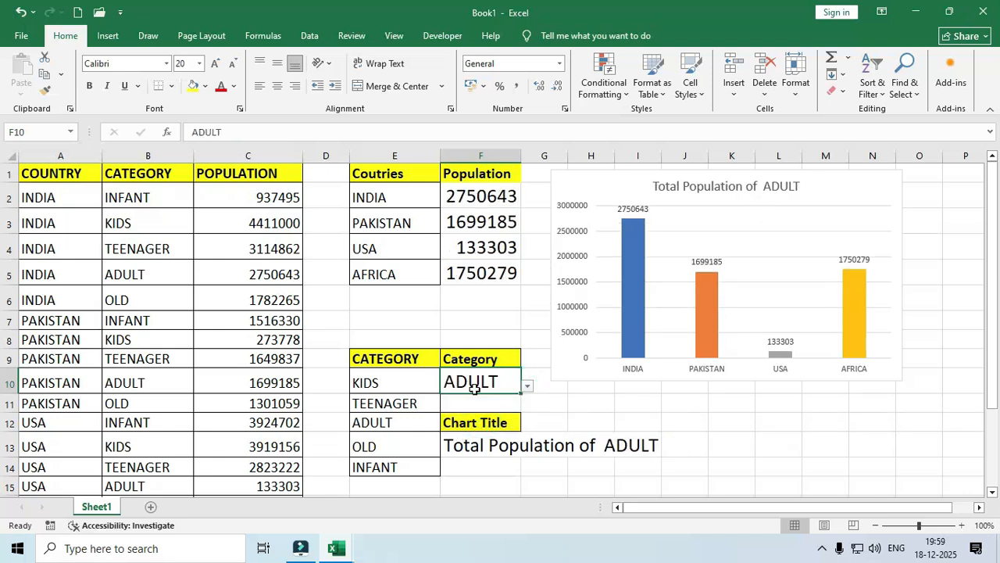
left_click(527, 387)
left_click(473, 438)
Enlarge the chart and shift it slightly so it spans about columns G to O and rows 1 to 12.
left_click(581, 177)
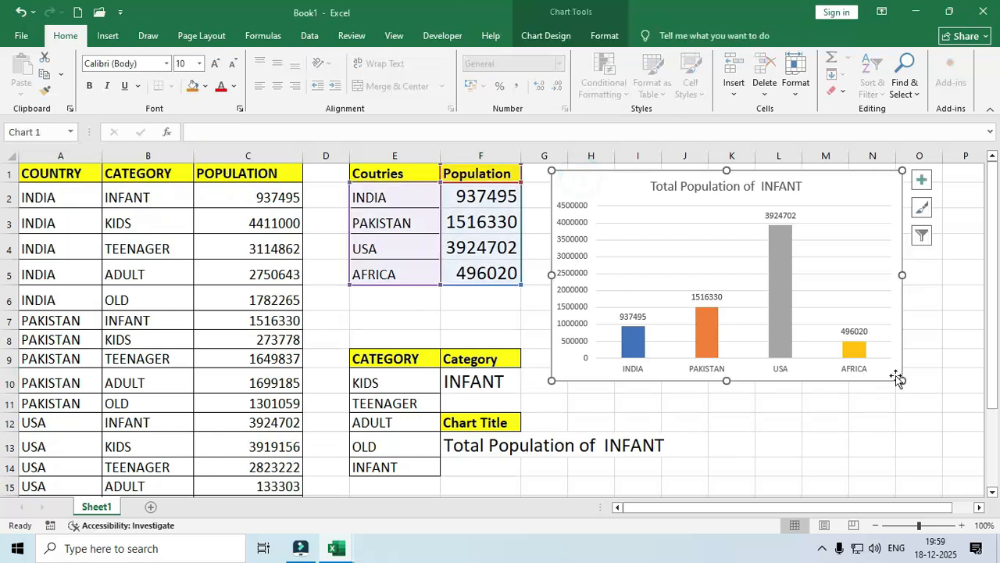
left_click_drag(903, 382, 936, 420)
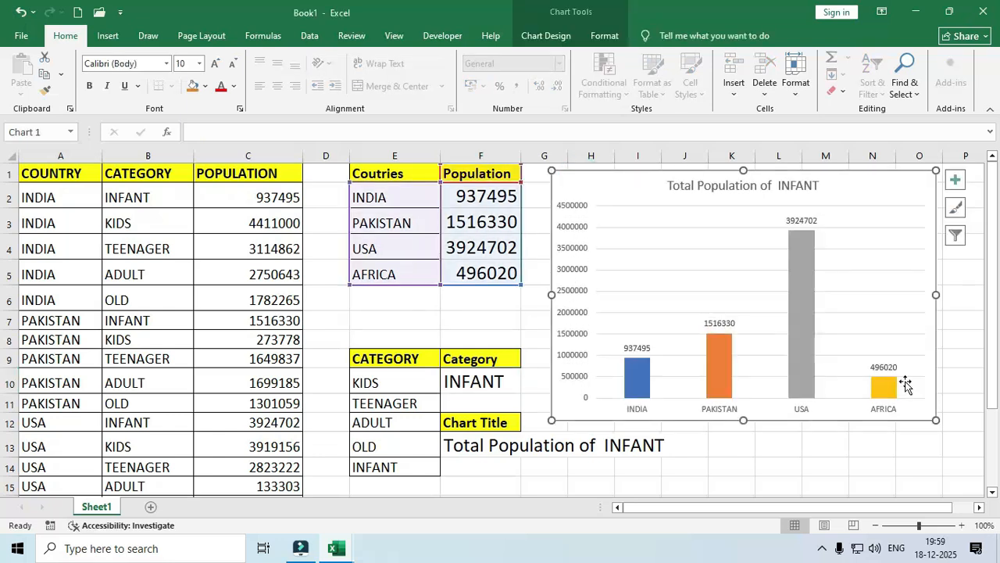
left_click_drag(859, 194, 850, 190)
left_click_drag(925, 416, 947, 436)
left_click(795, 468)
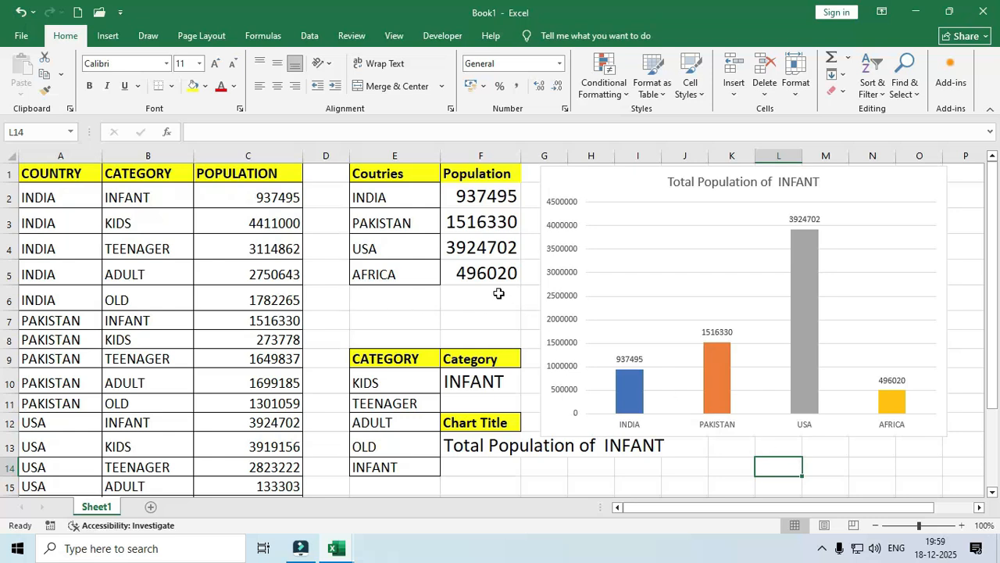
Check the enlarged chart and its linked title by choosing TEENAGER and ADULT in F10.
left_click(475, 384)
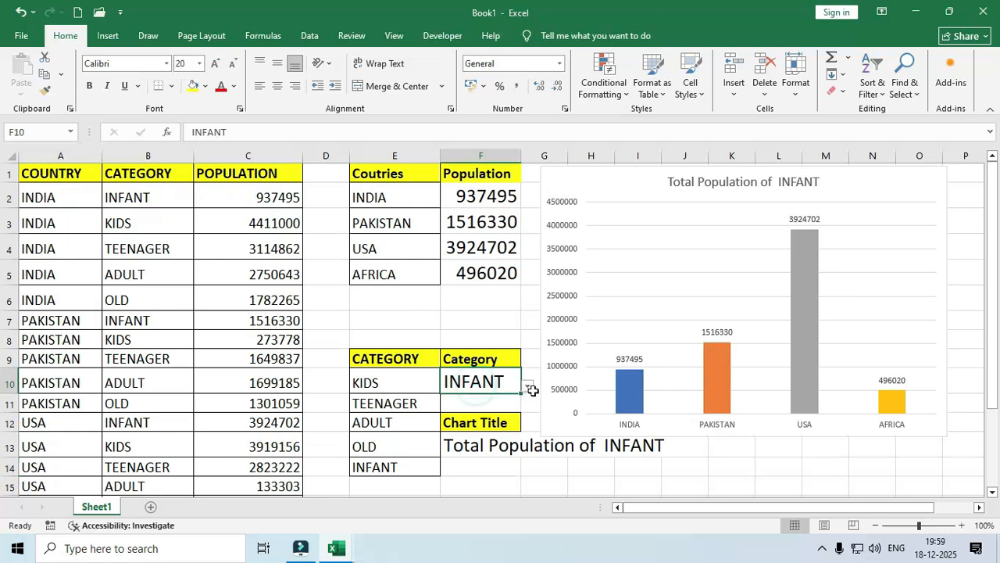
left_click(528, 385)
left_click(472, 403)
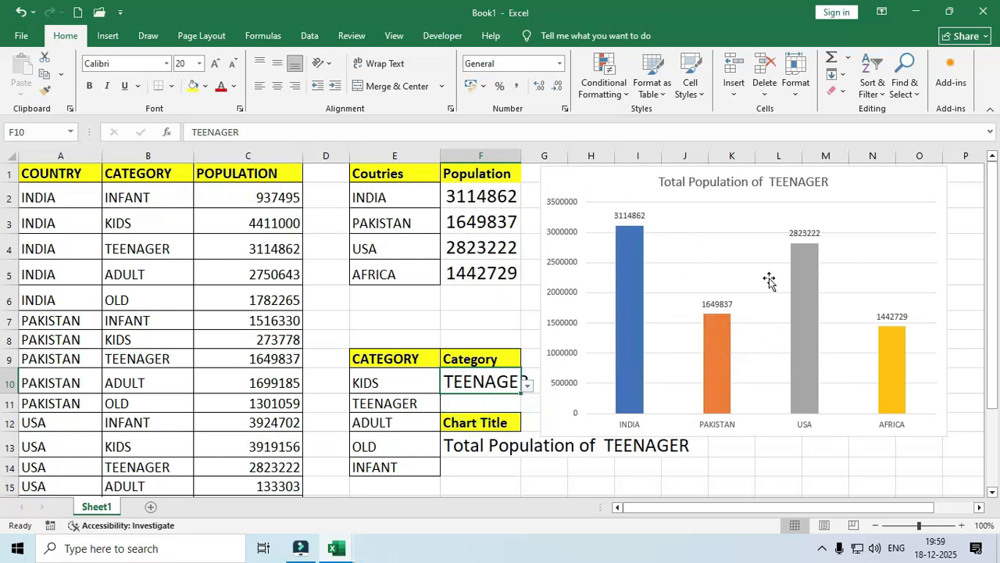
left_click(528, 386)
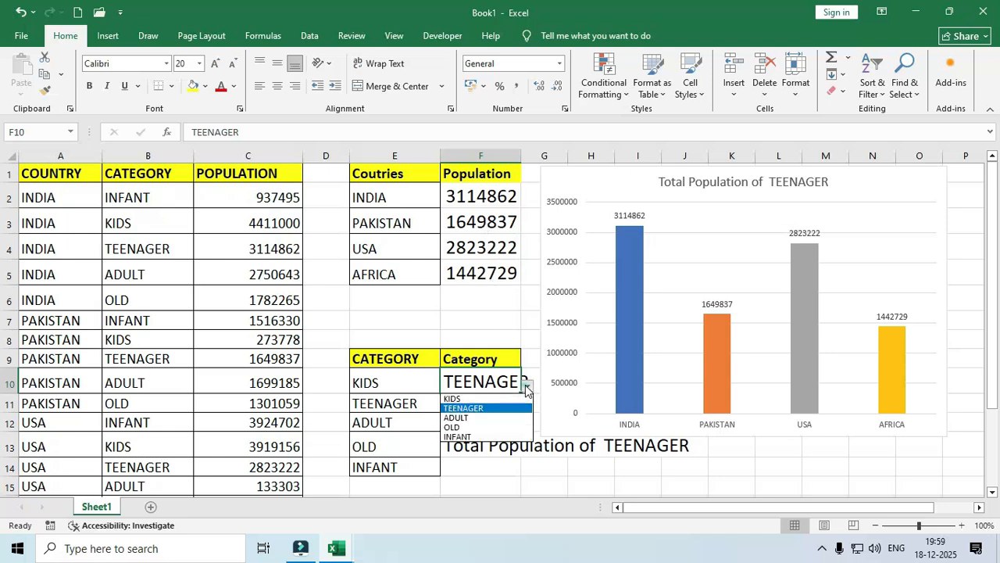
left_click(472, 418)
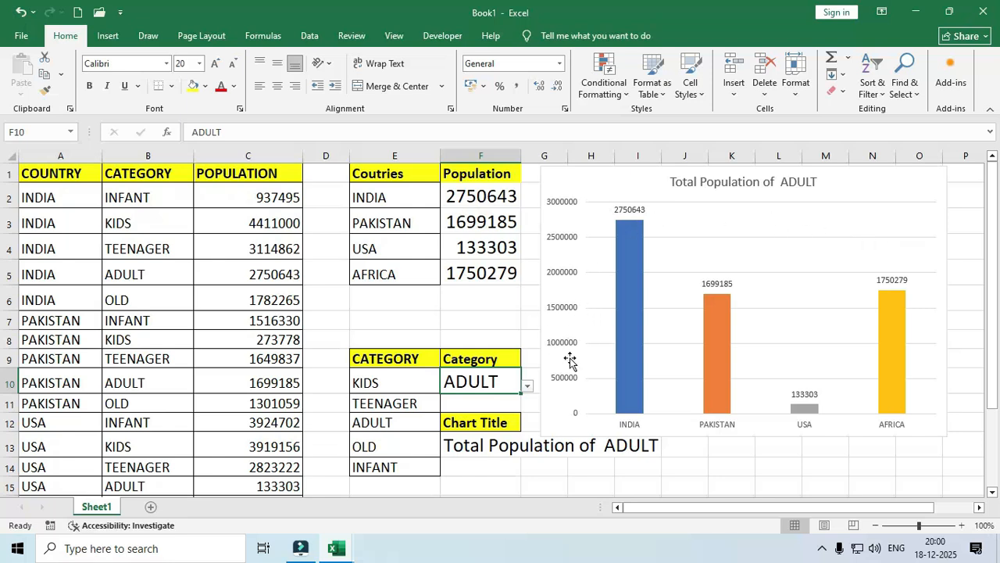
left_click(609, 182)
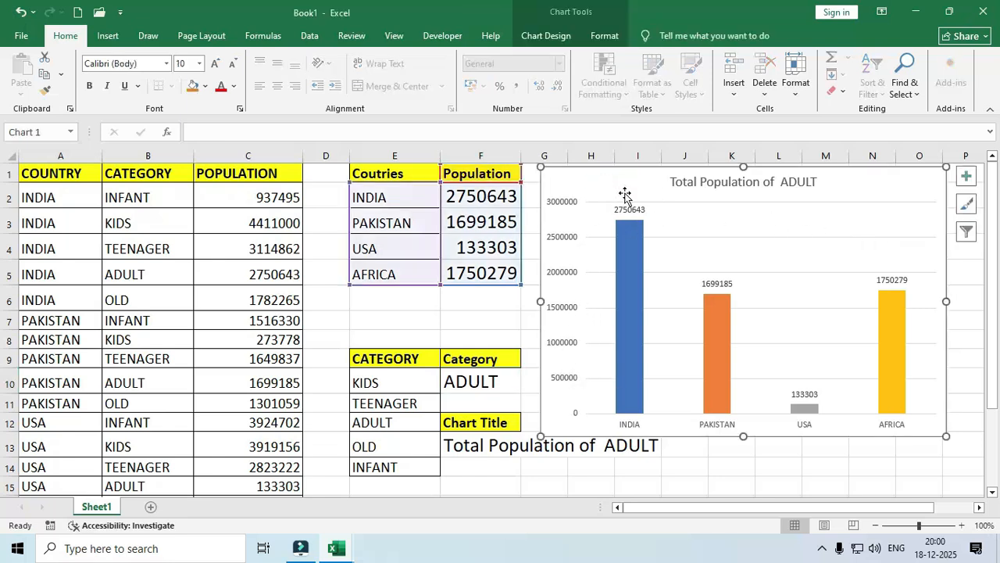
left_click(463, 382)
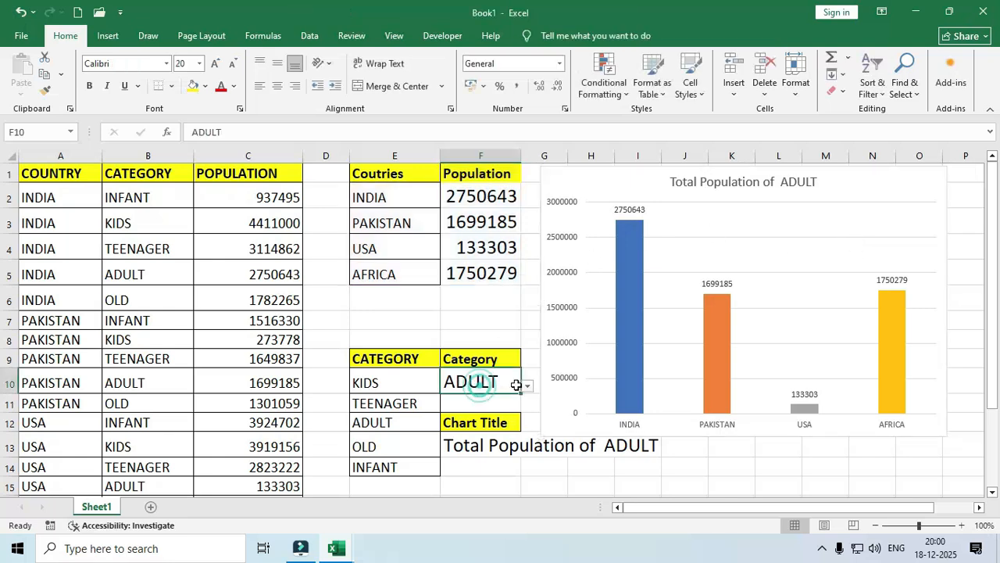
left_click(527, 385)
left_click(469, 418)
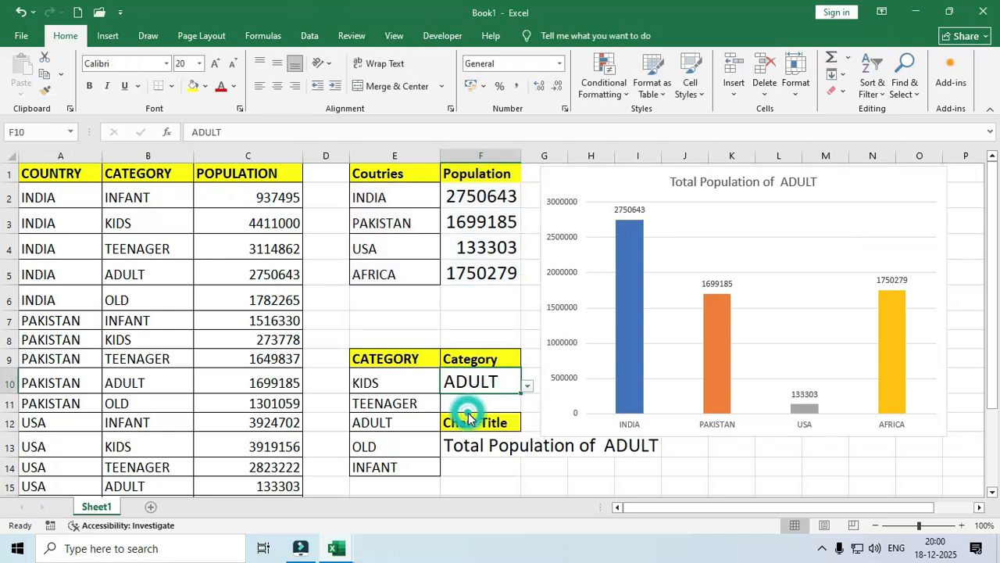
left_click(747, 468)
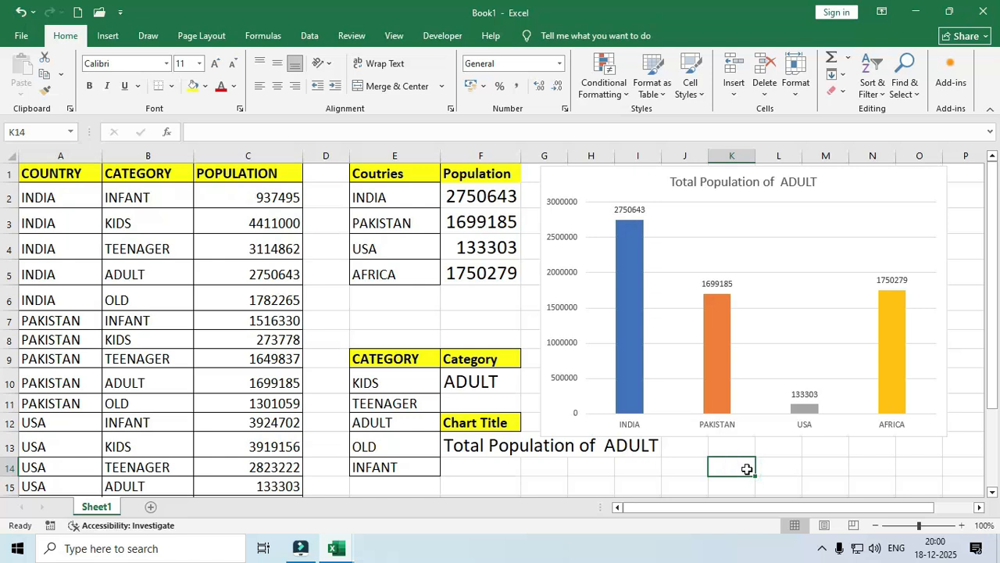